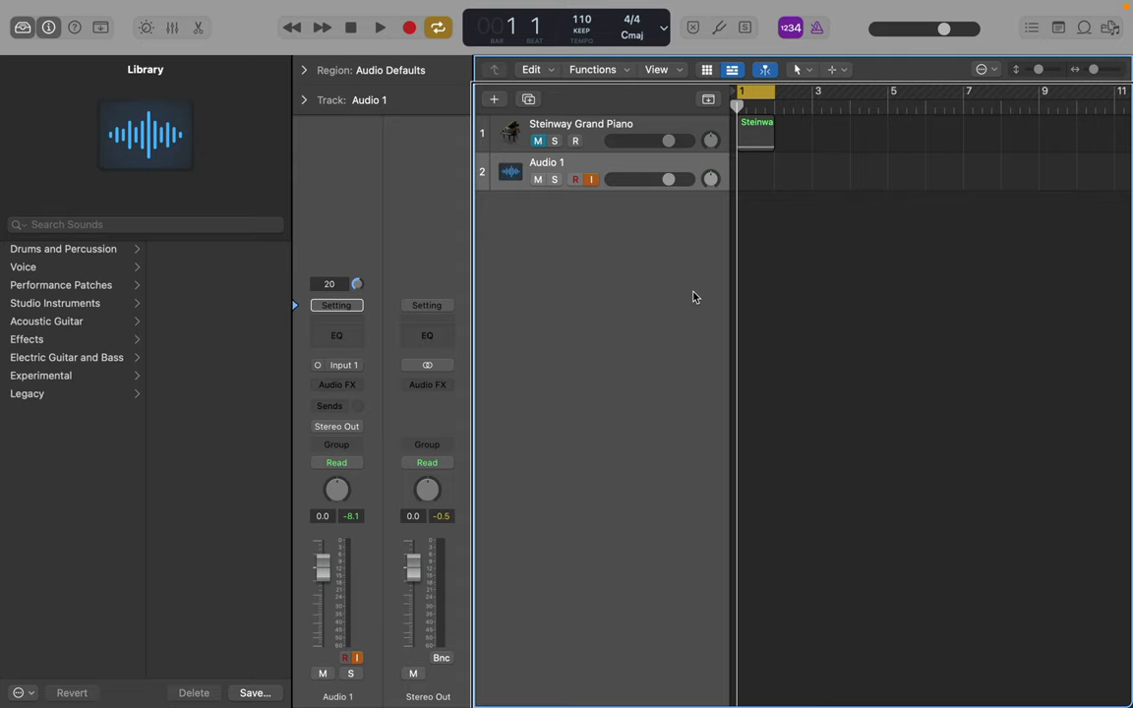
- Set the recording count-in to 4 Bars from the Record menu
mouse_move(20, 9)
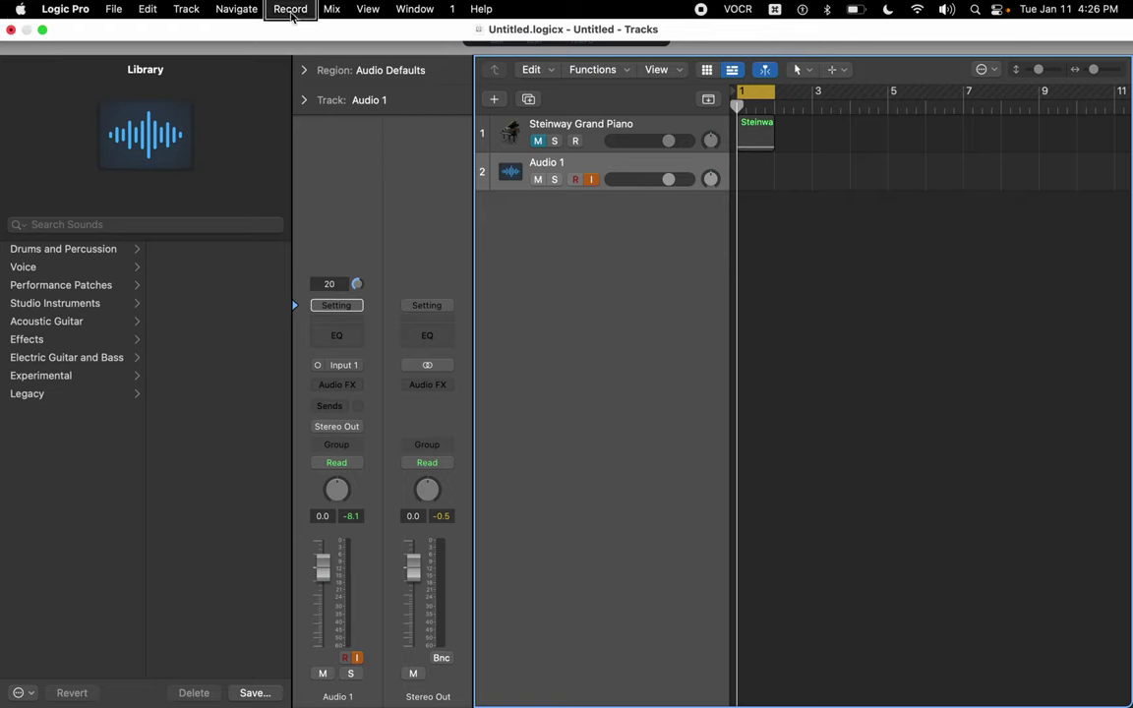
left_click(291, 11)
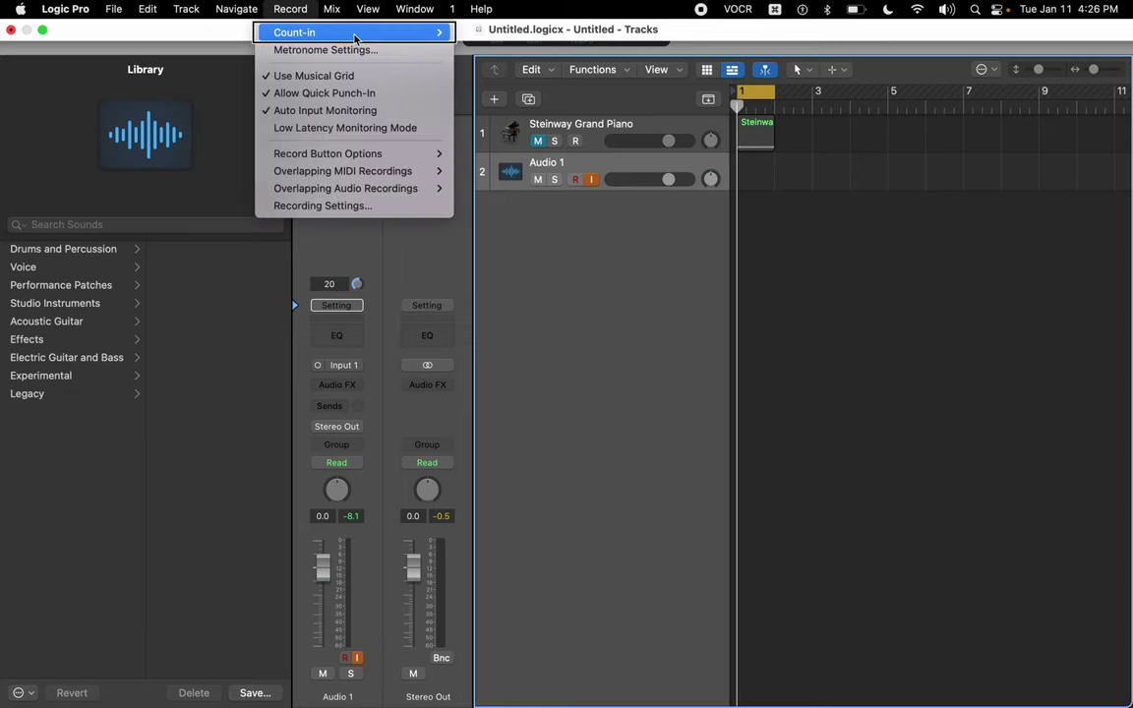
mouse_move(355, 38)
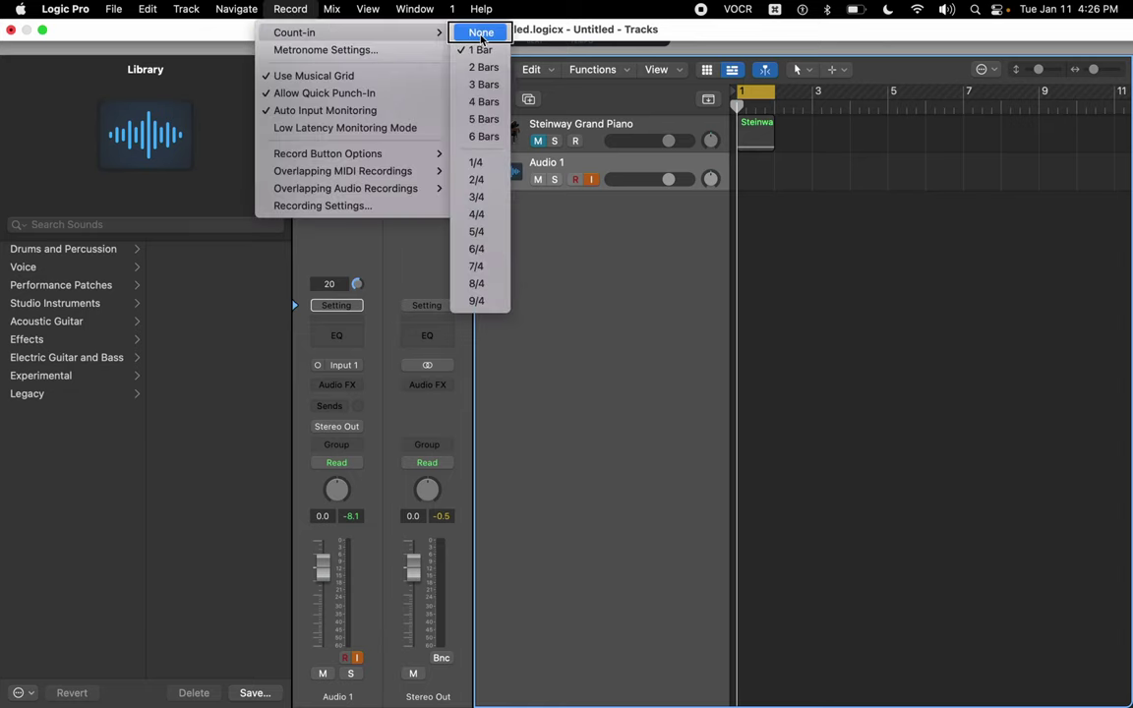
left_click(481, 103)
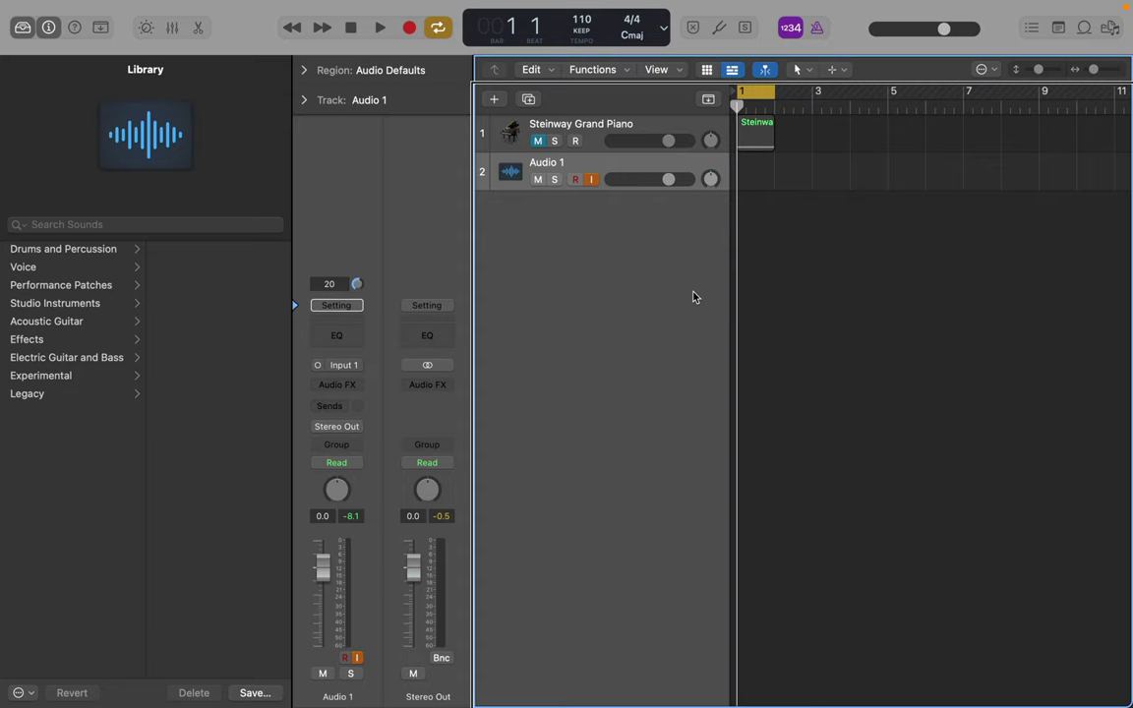
- Record a four-bar guitar take, Untitled_1#02, on Audio 1, then select the Steinway Grand Piano track
key("r")
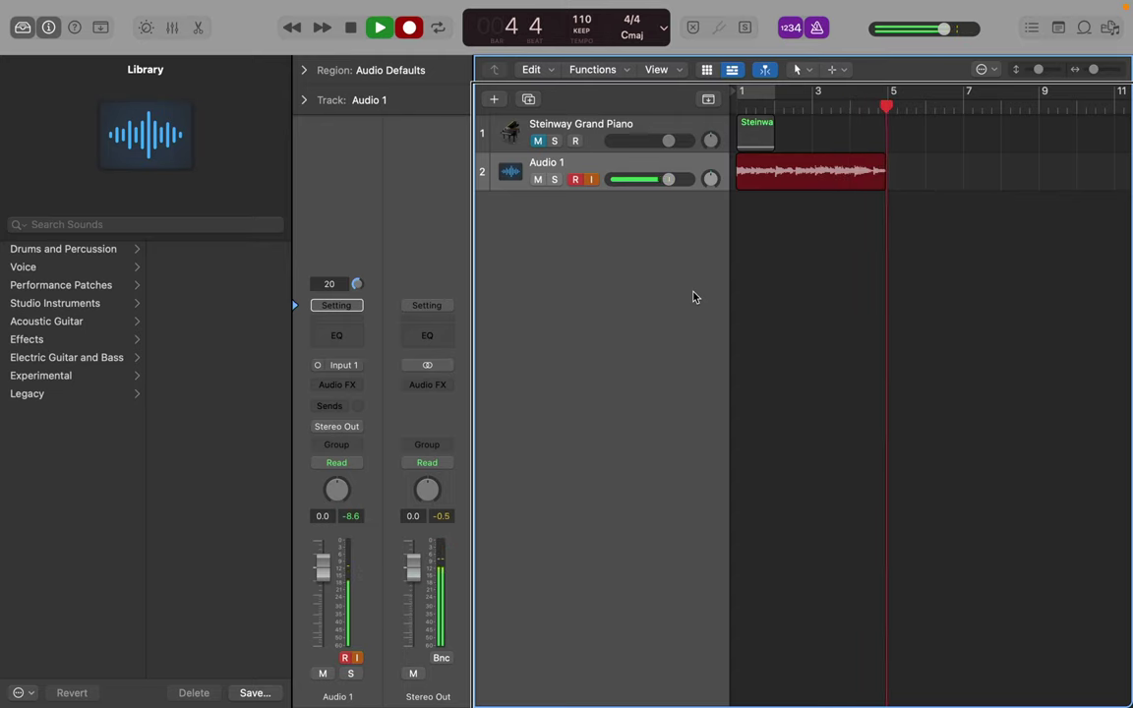
key("space")
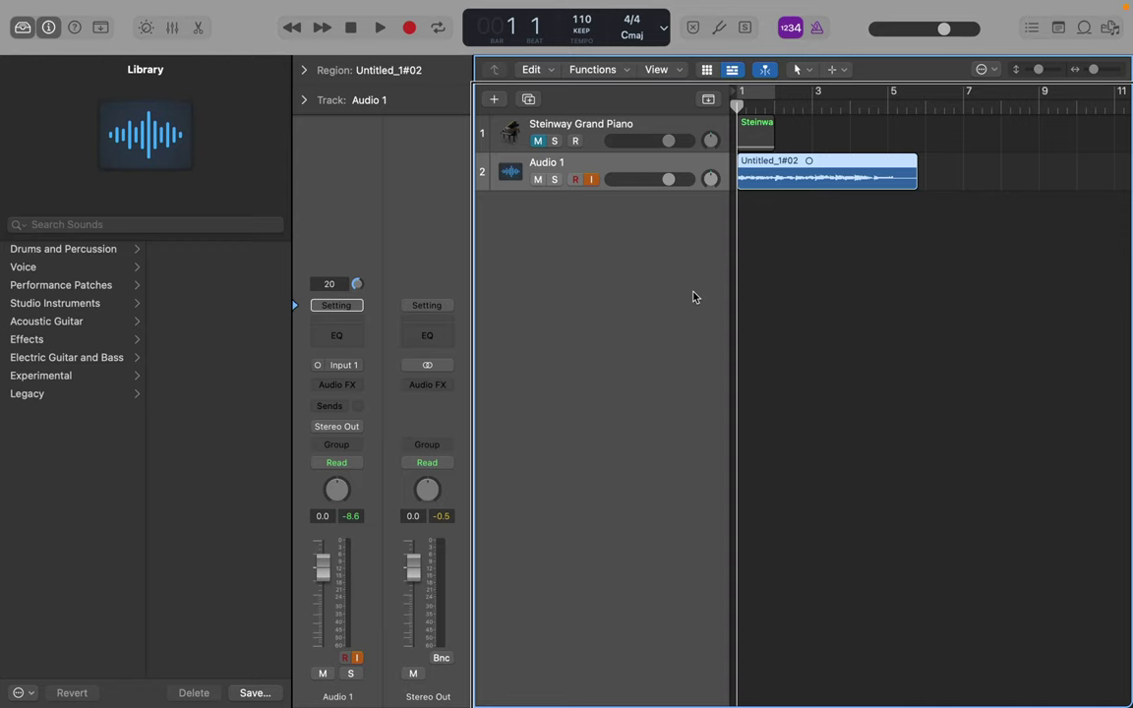
key("Up")
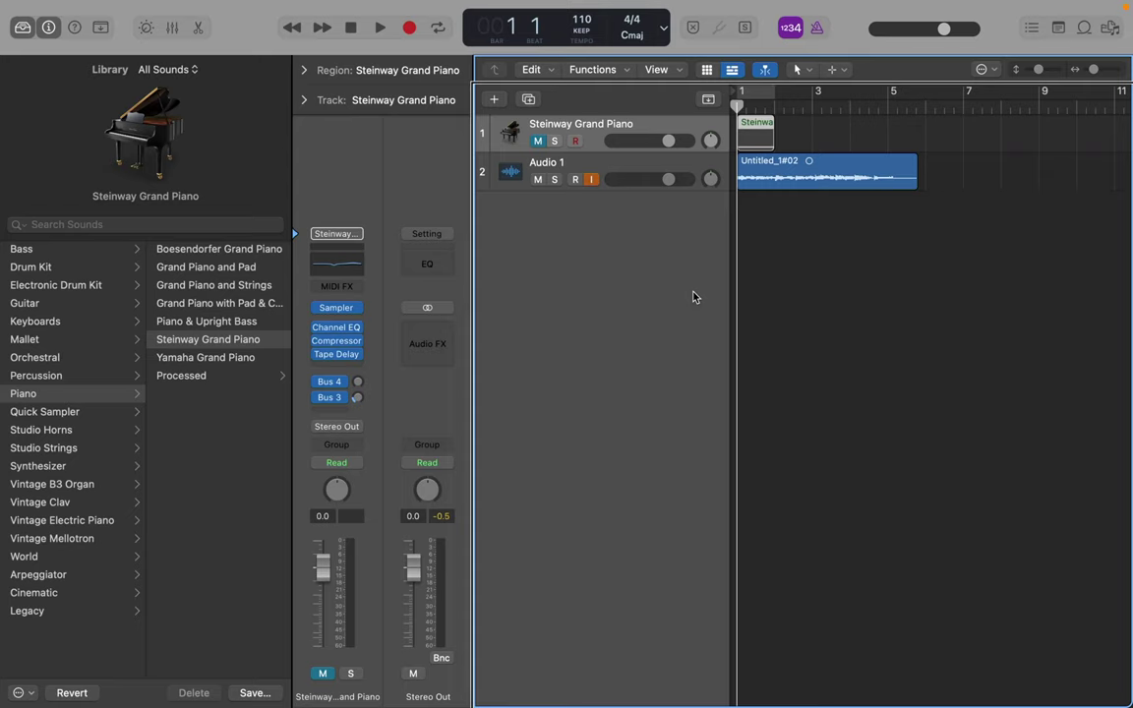
- Add a Drummer track and mute the Audio 1 guitar take
key("alt+super+u")
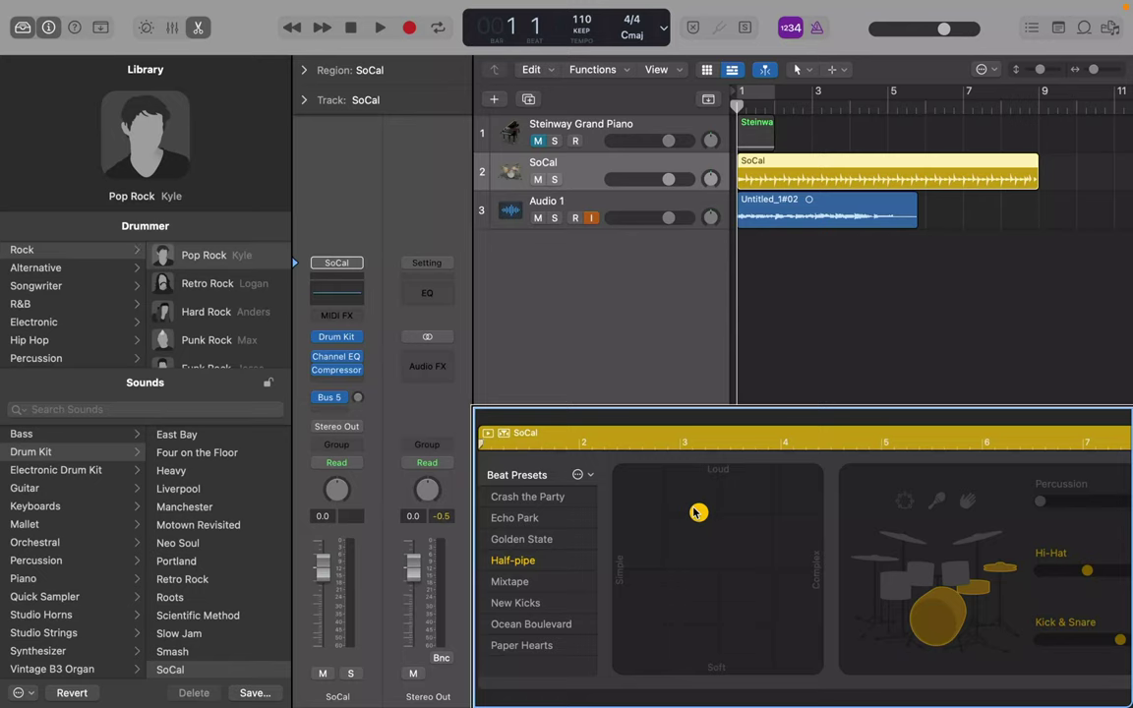
left_click(695, 176)
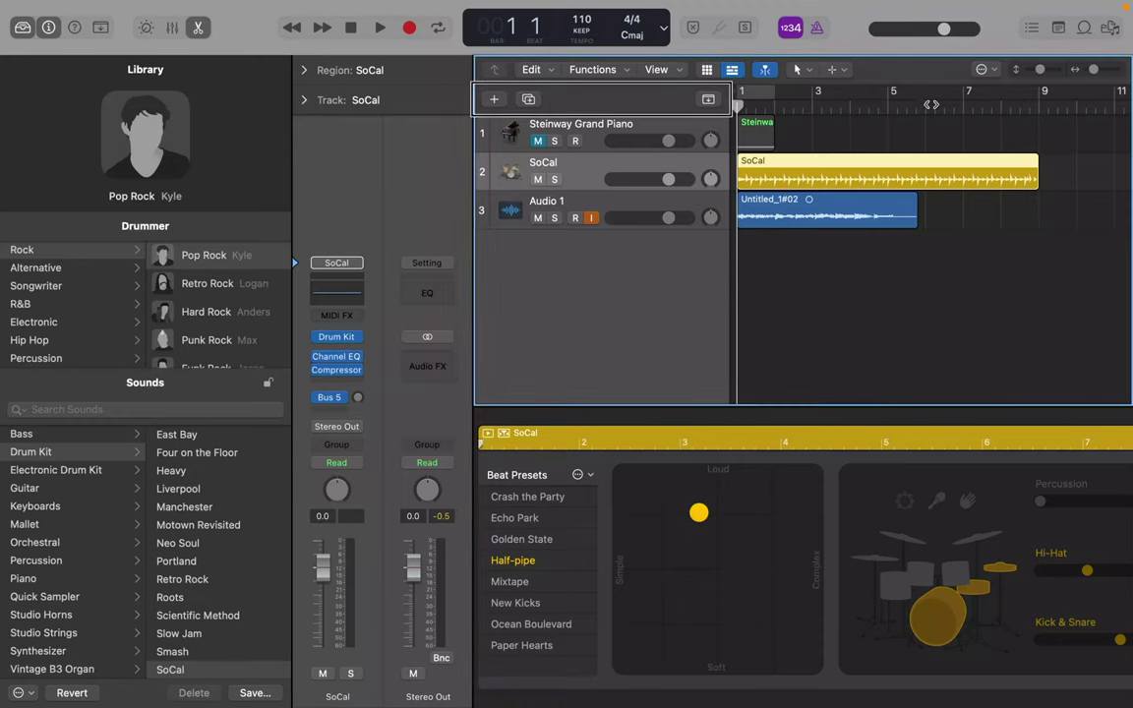
left_click(602, 314)
left_click(603, 220)
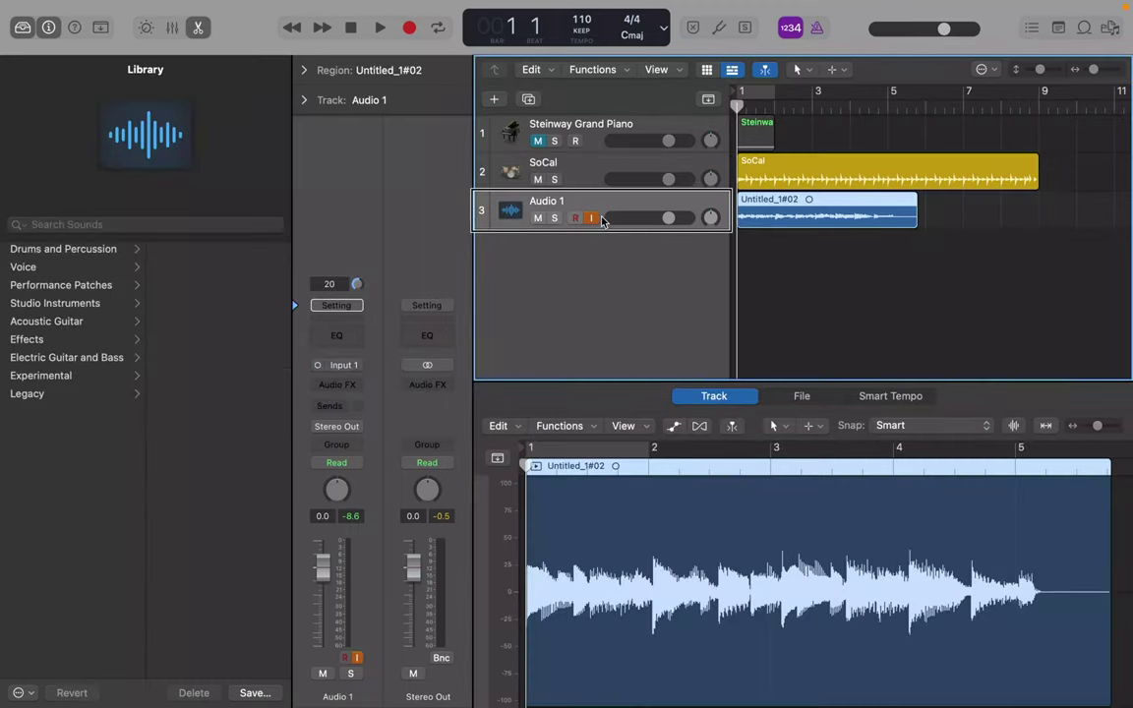
key("ctrl+m")
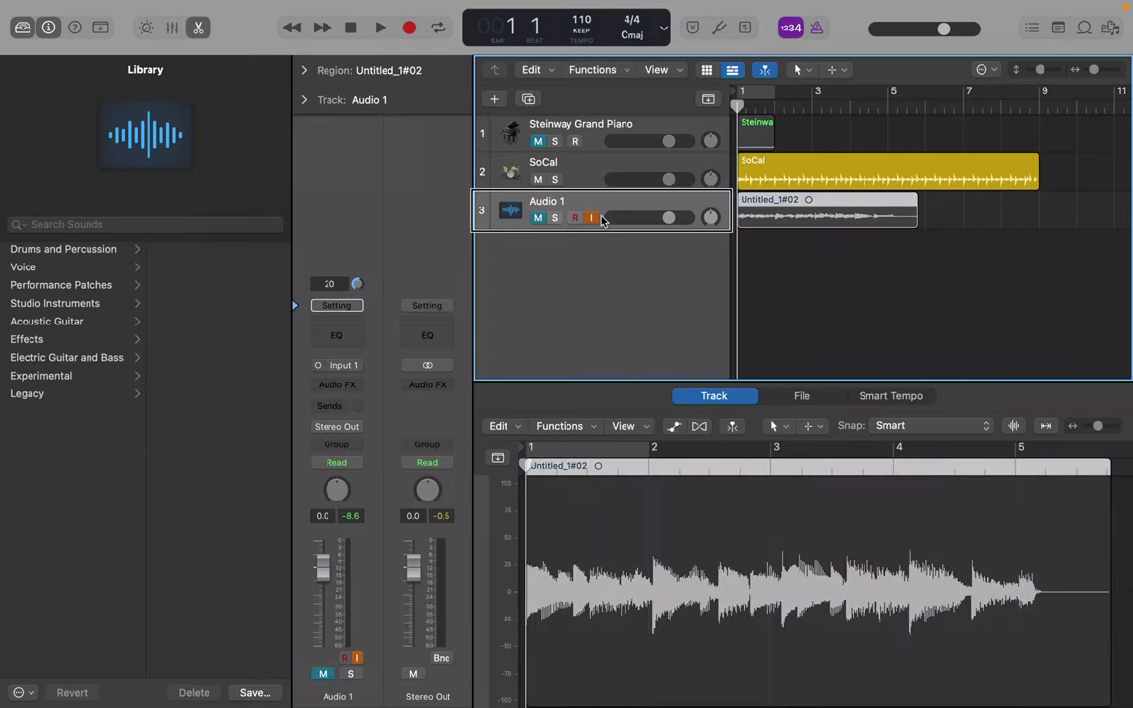
- Select the SoCal drummer track and play back its Half-pipe beat
left_click(603, 182)
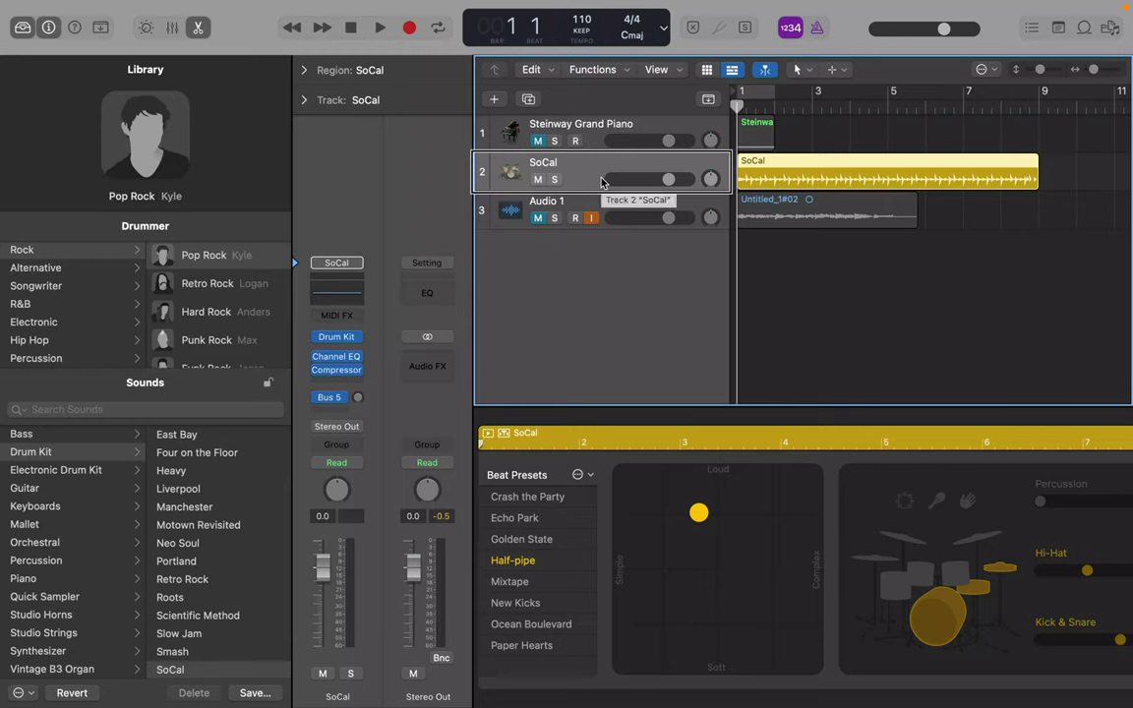
key("space")
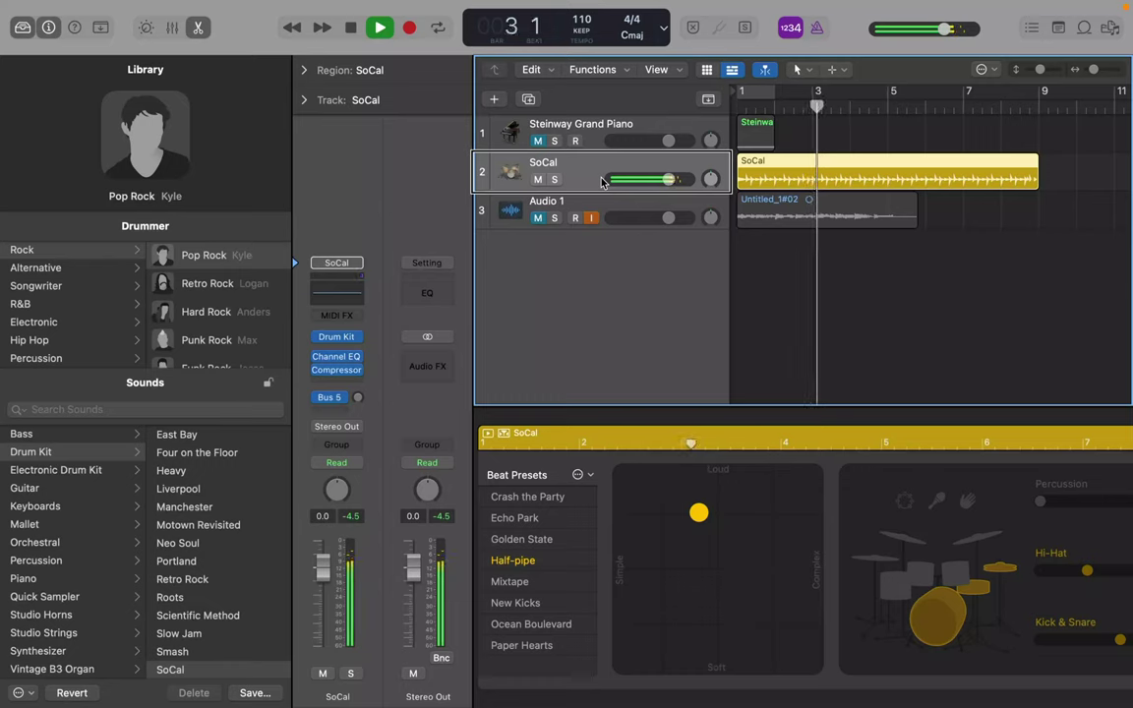
key("space")
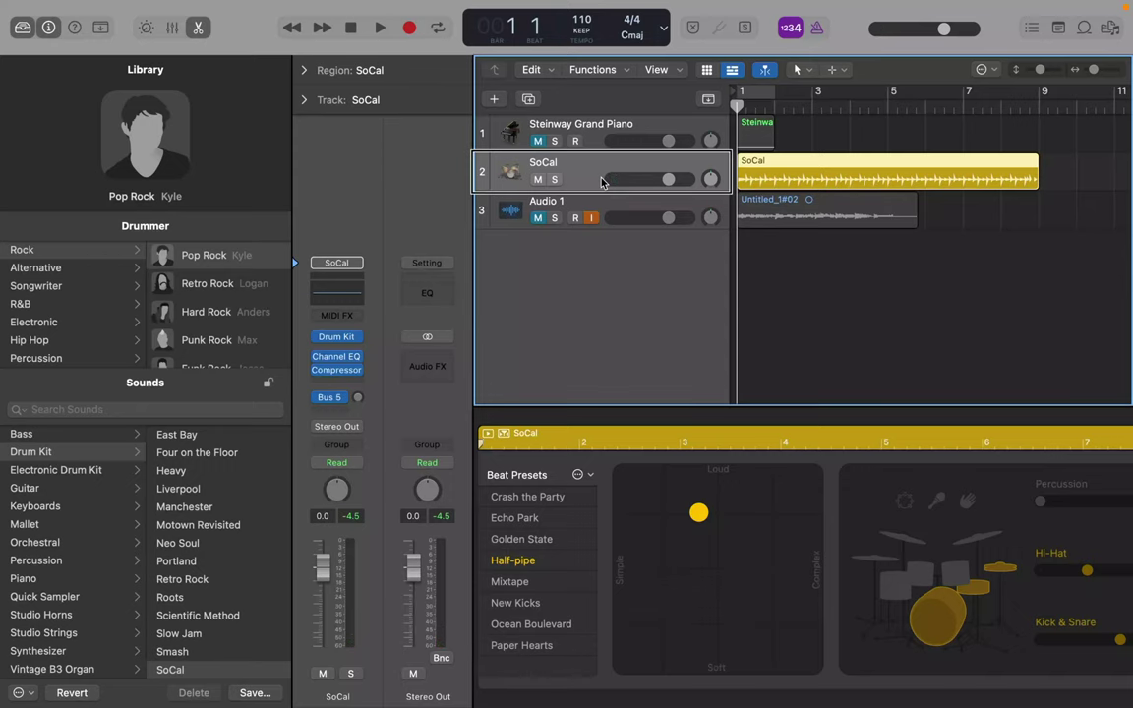
- Delete take Untitled_1#02 from disk and record a new take, Untitled_1#04, over the drums
left_click(604, 218)
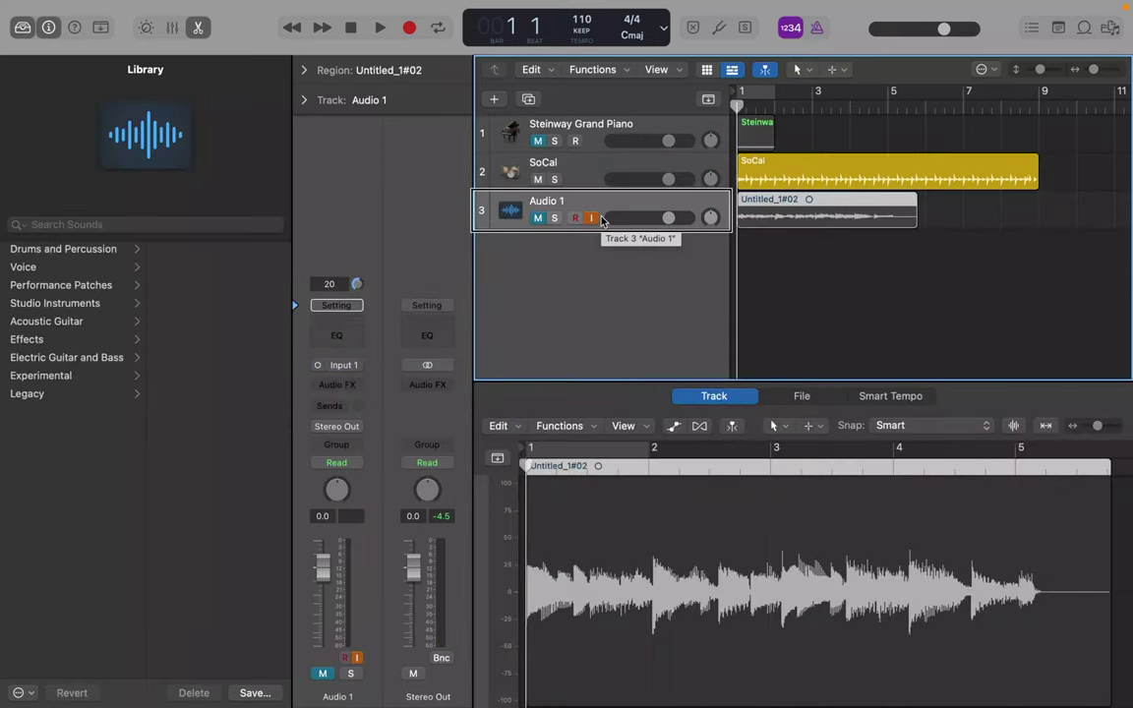
key("super+BackSpace")
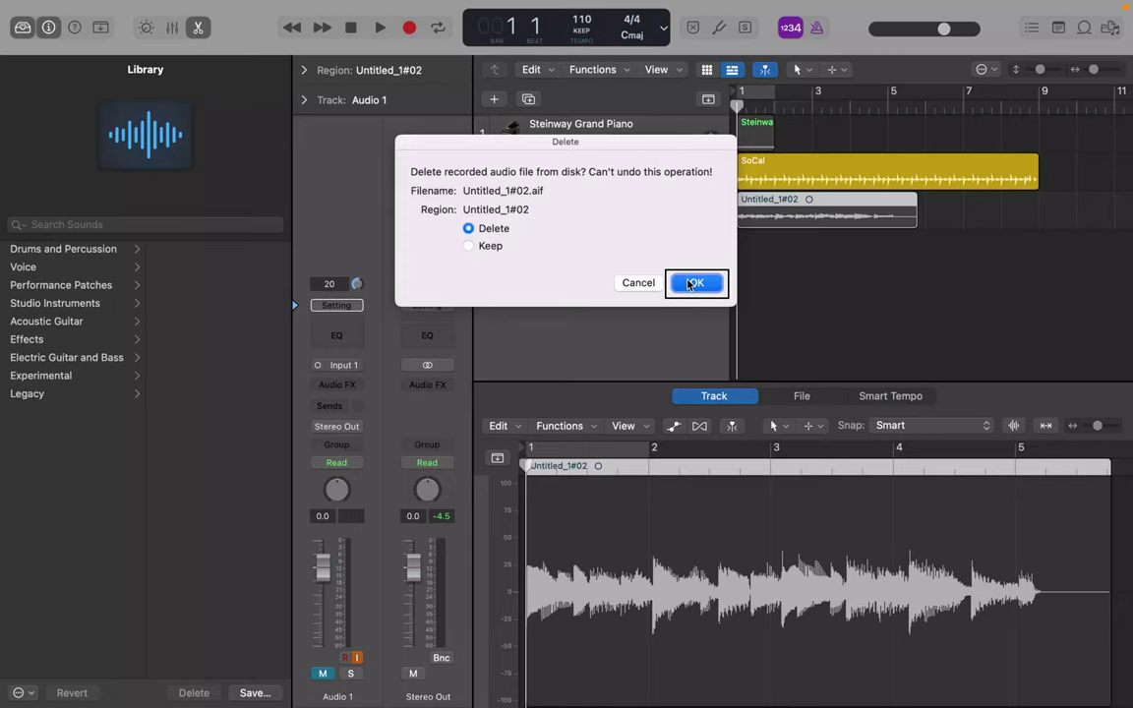
left_click(692, 283)
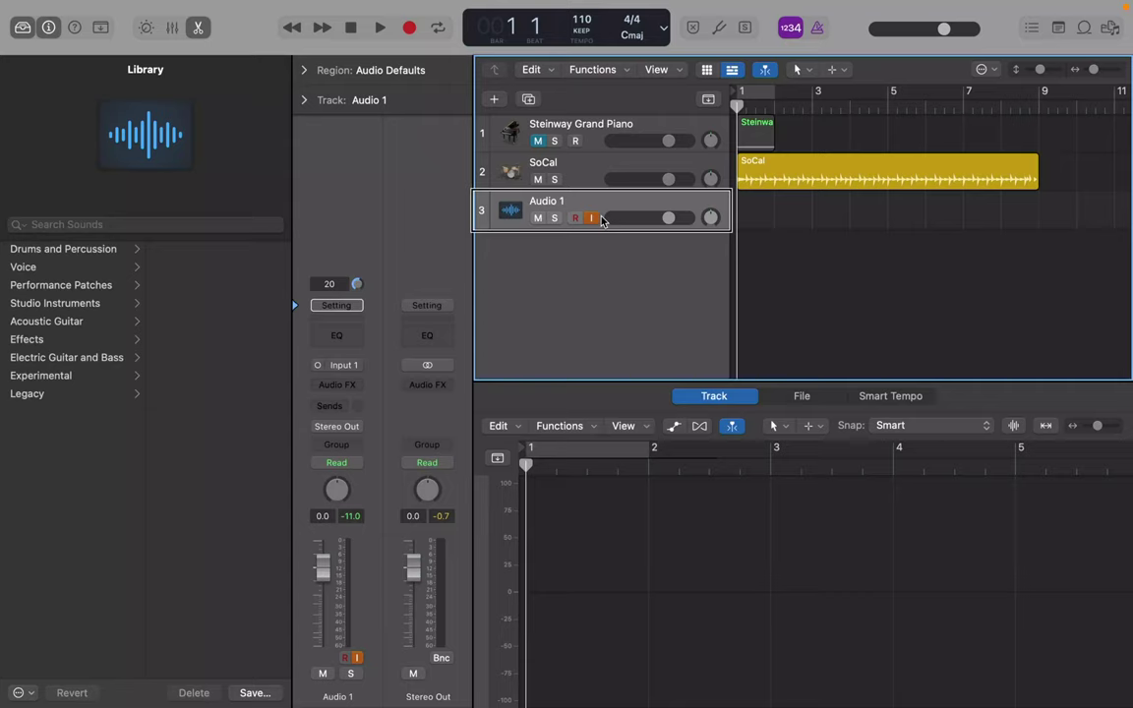
key("r")
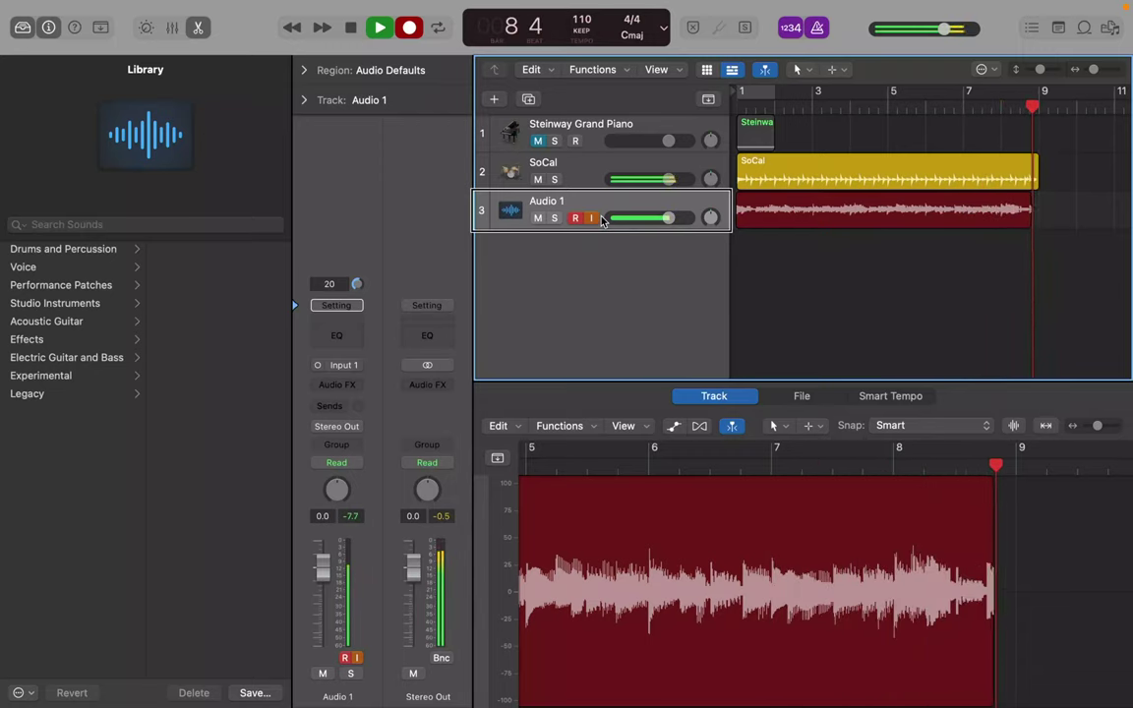
key("space")
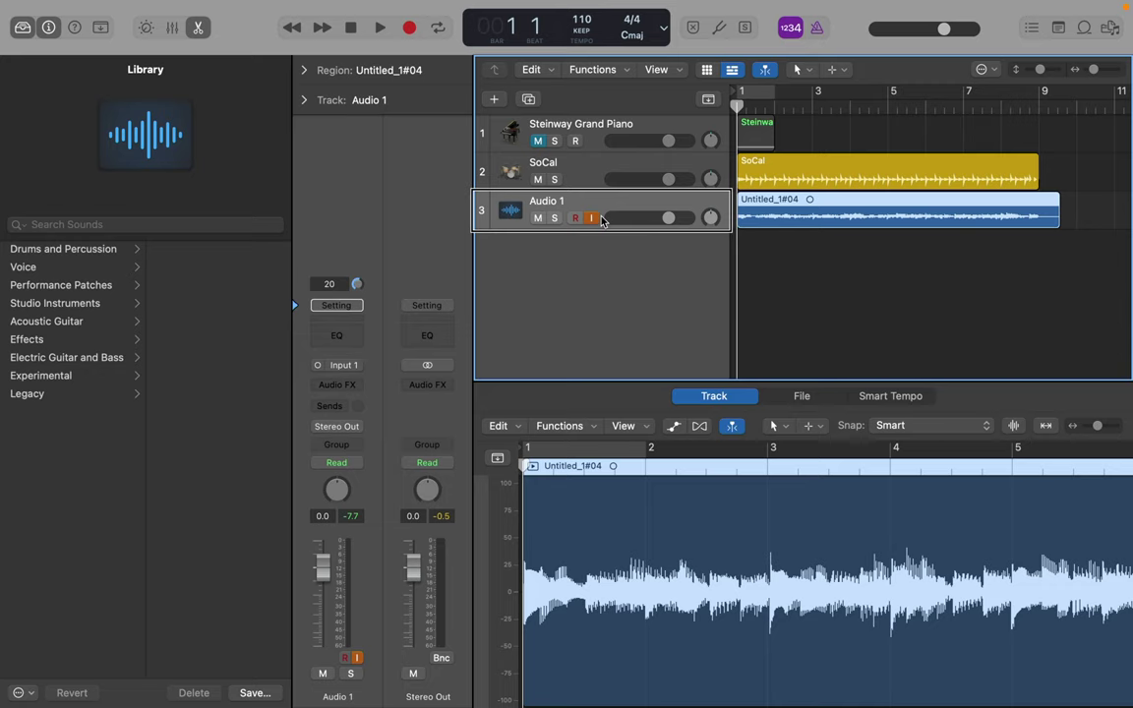
- Solo Audio 1 and play back the new take
key("s")
key("space")
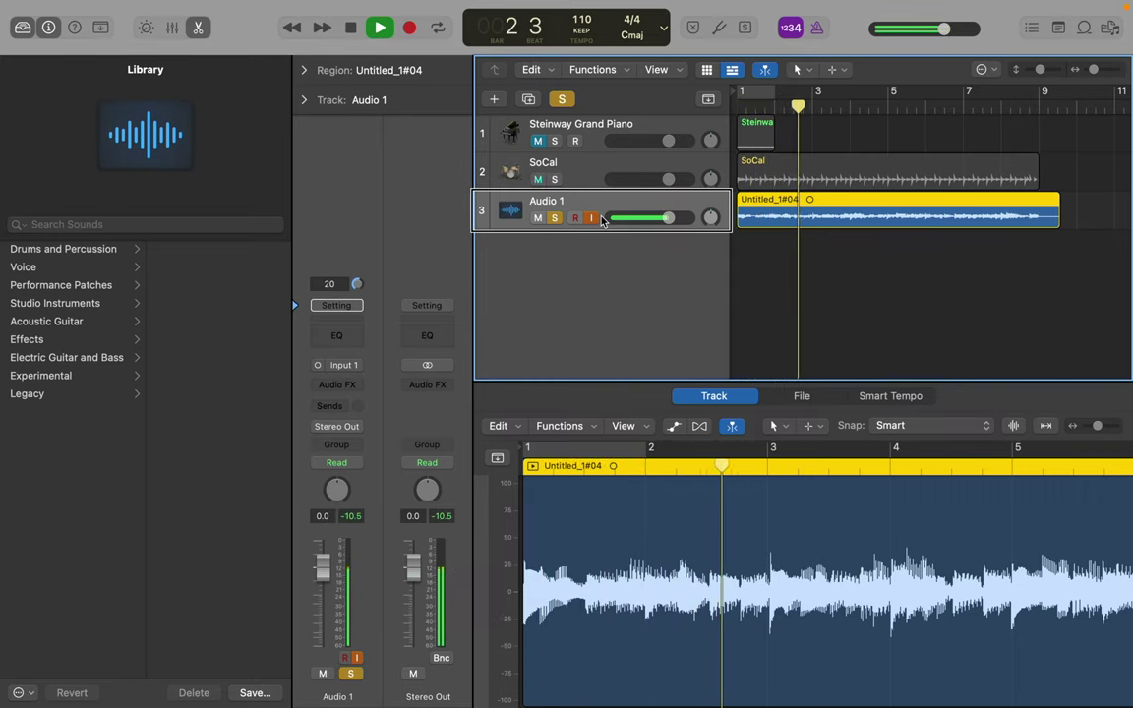
key("space")
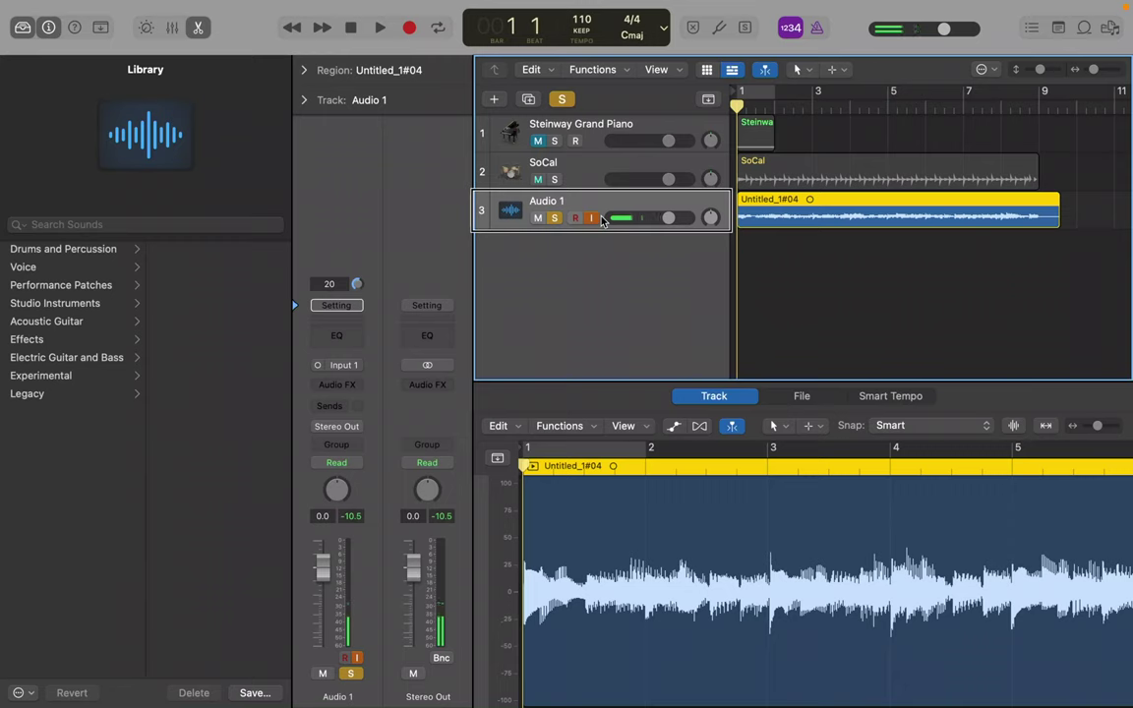
- Step the playhead to bar 2 beat 3 and preview playback from there
key("period")
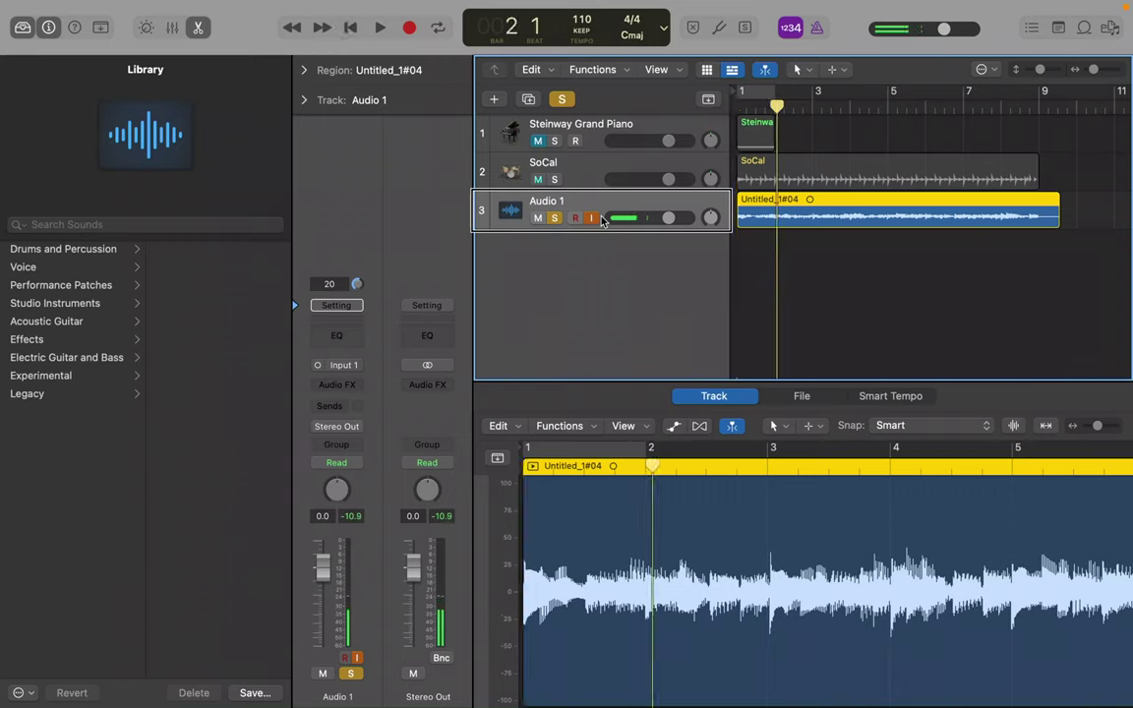
key("period")
key("period")
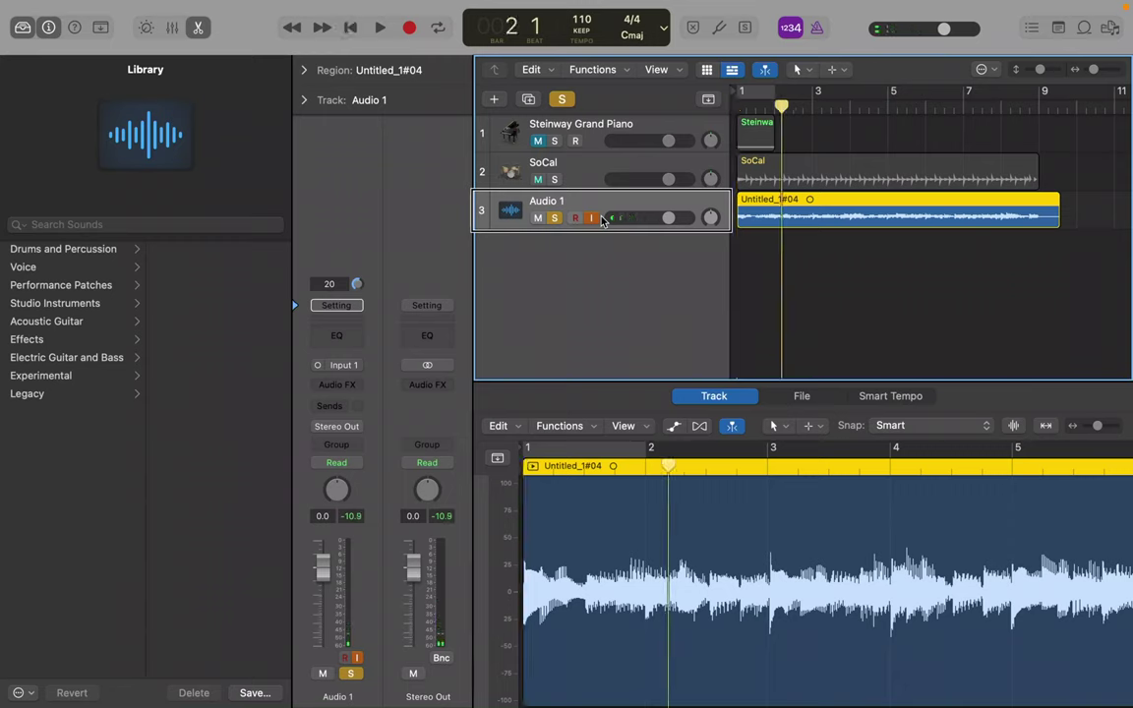
key("period")
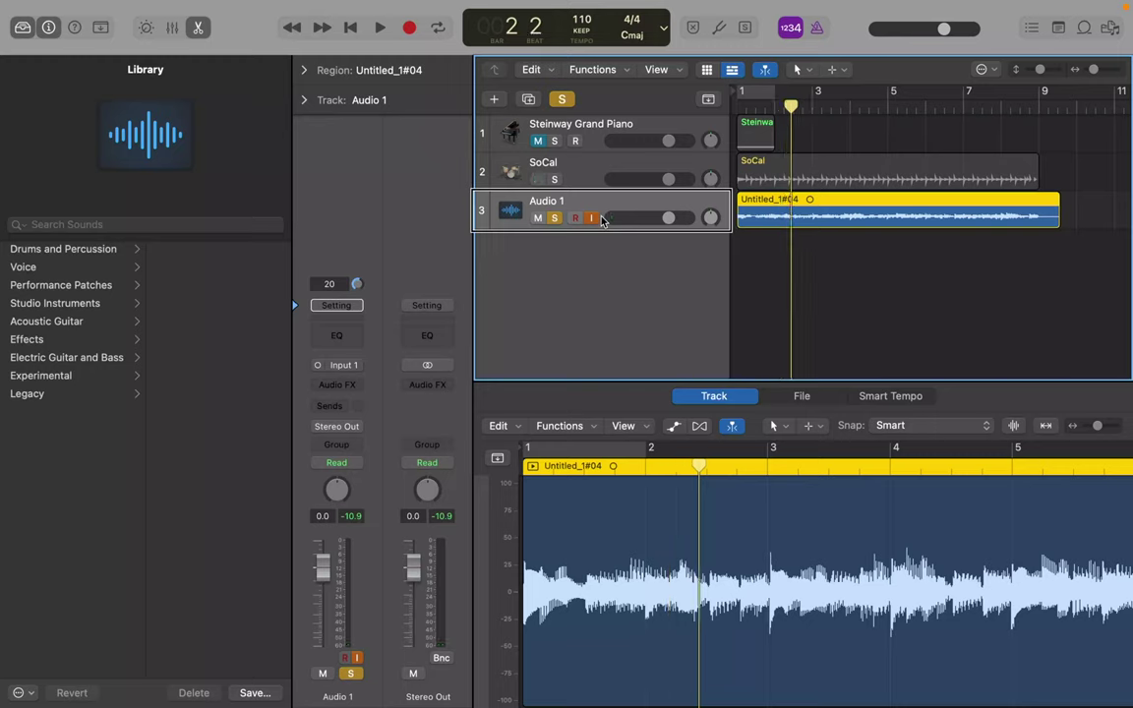
key("period")
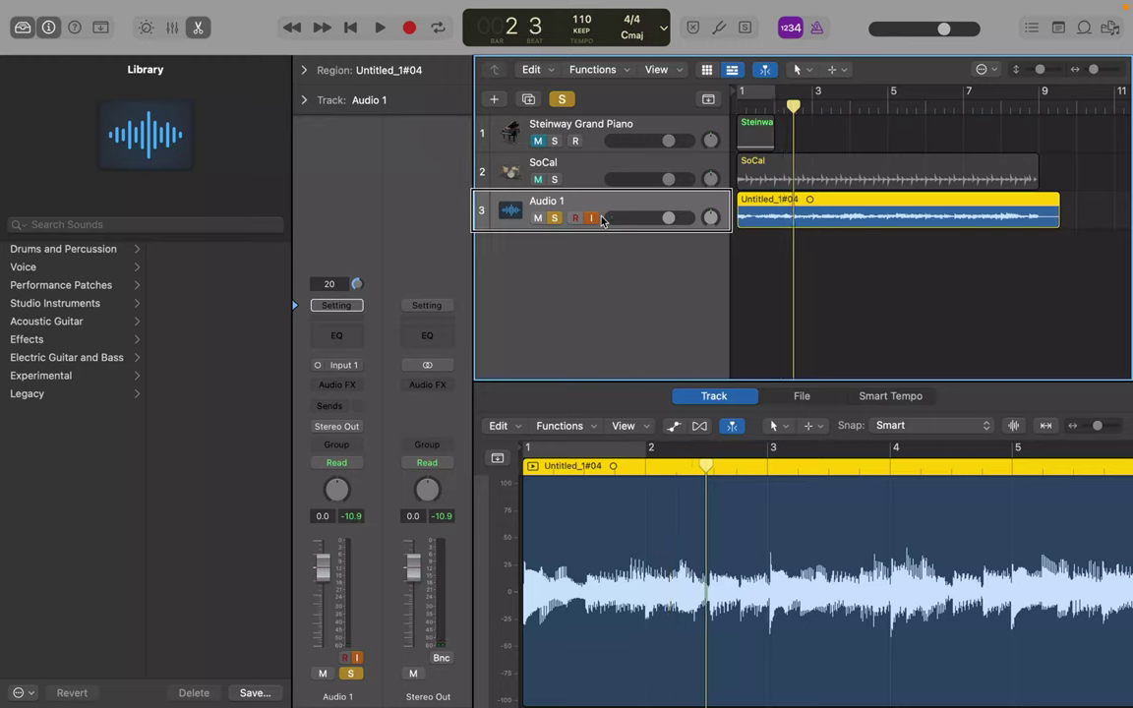
key("space")
key("space")
key("ctrl+alt+super+p")
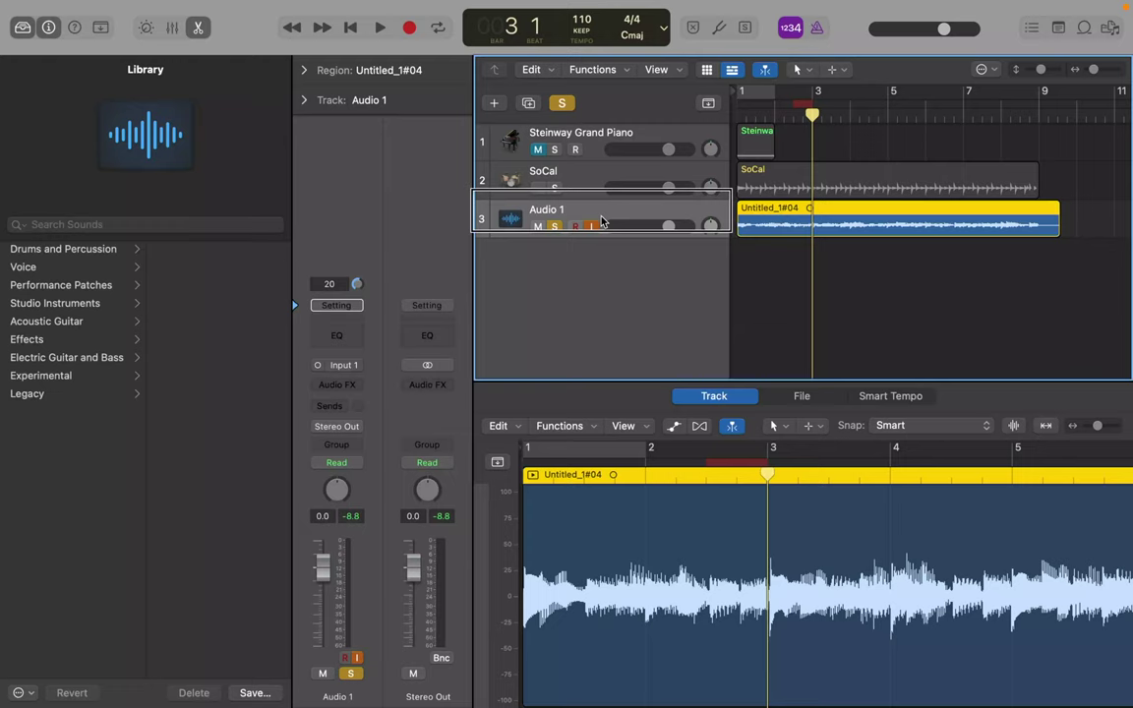
key("comma")
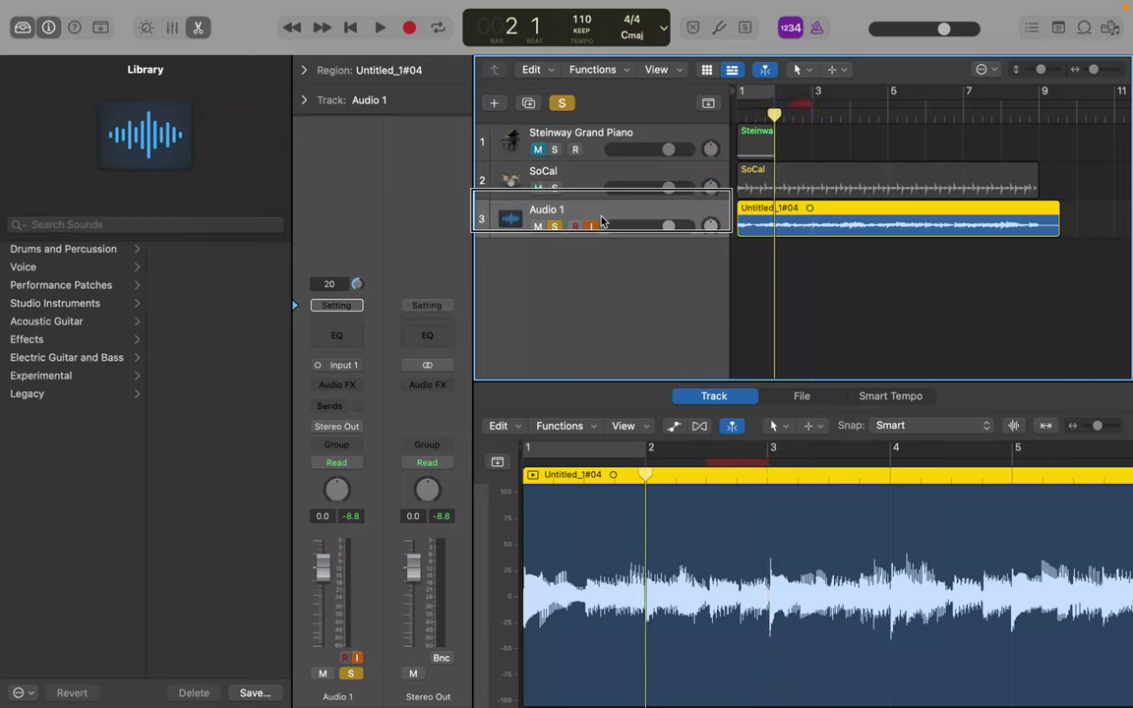
key("space")
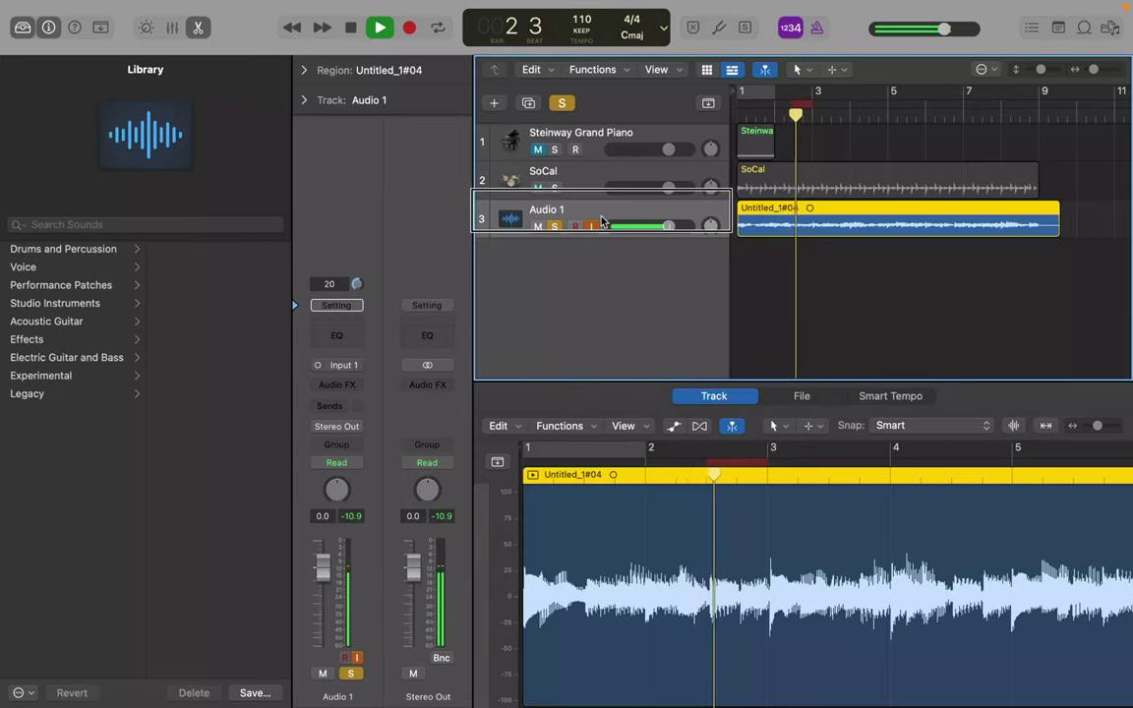
key("space")
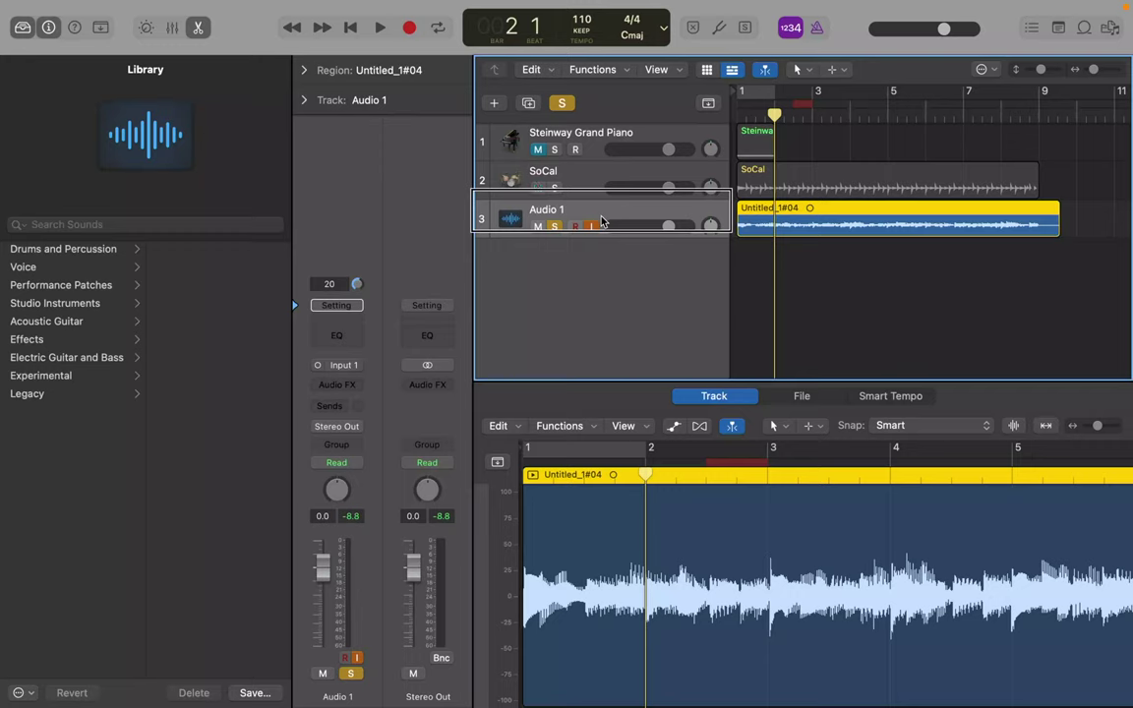
- Delete the section between bar 2.3 and 3, then punch-record a replacement, Untitled_1#05
key("Delete")
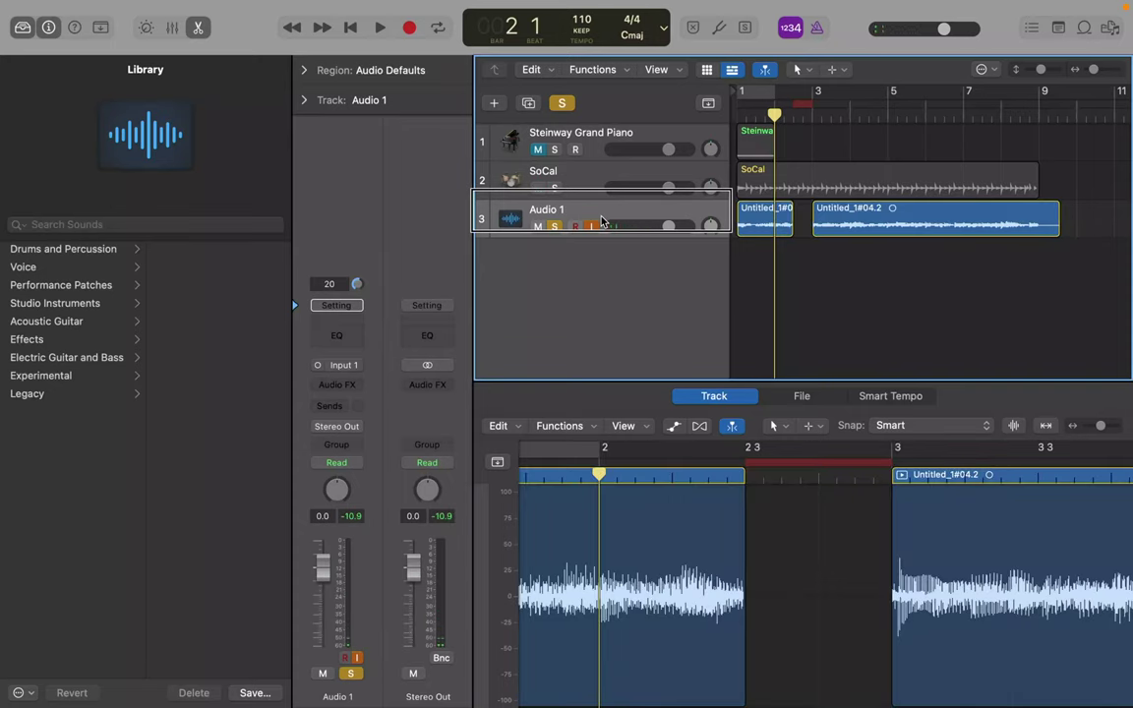
key("space")
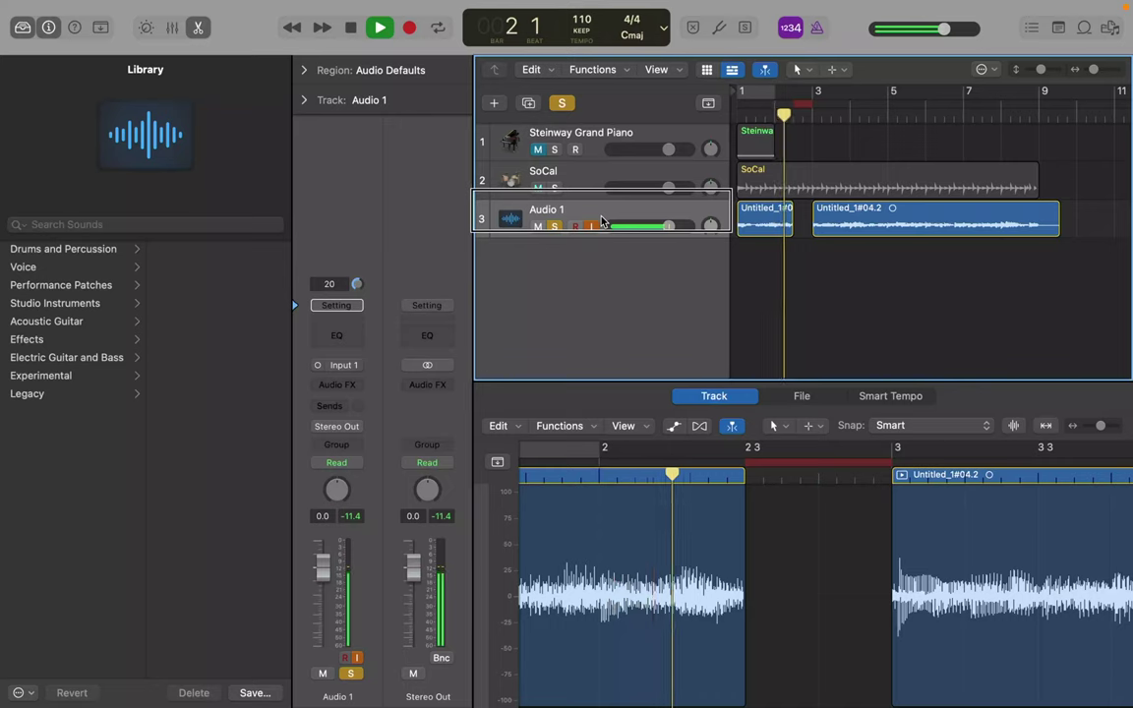
key("space")
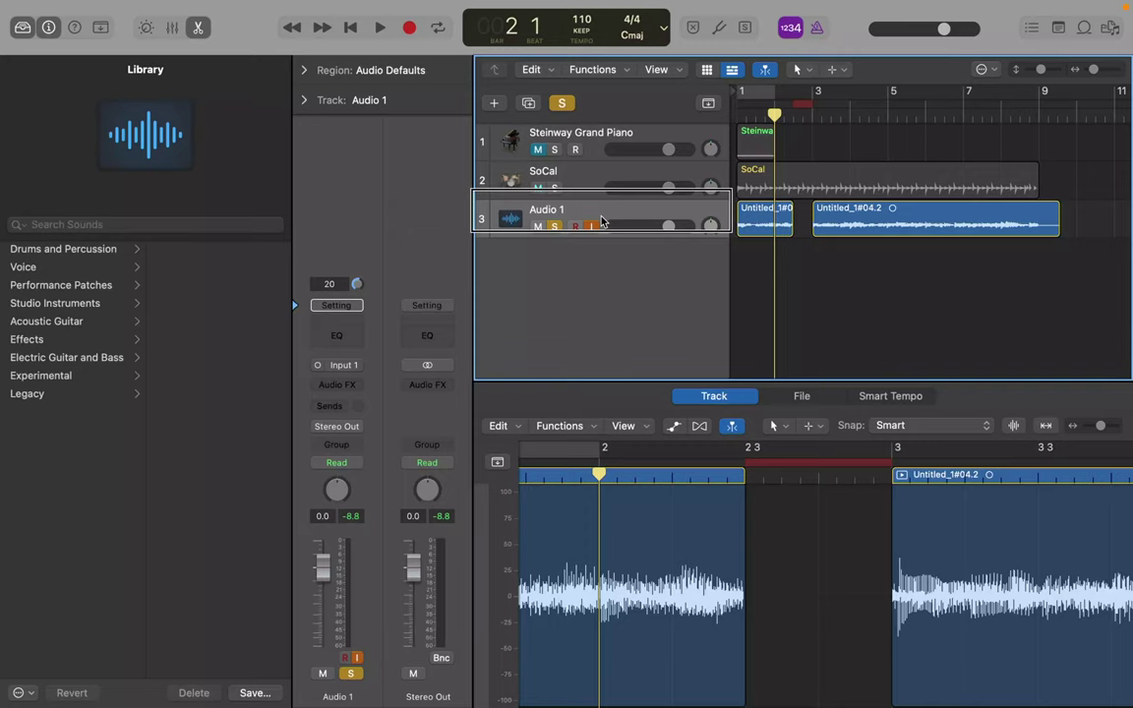
key("space")
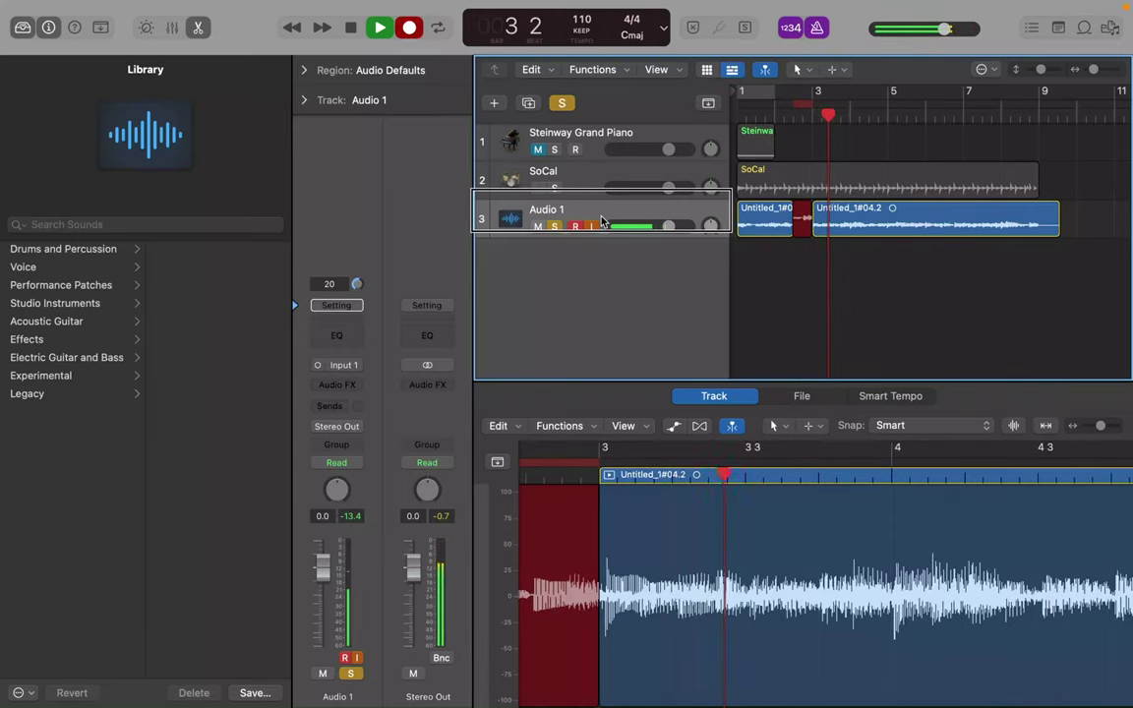
key("space")
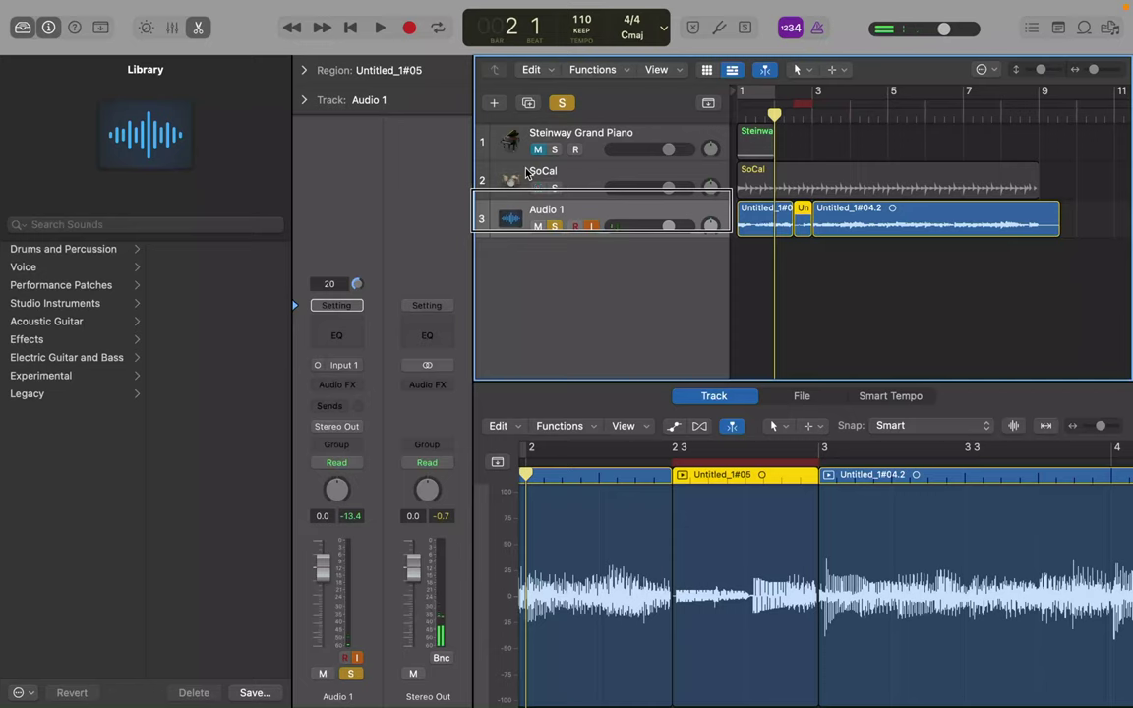
key("Return")
key("space")
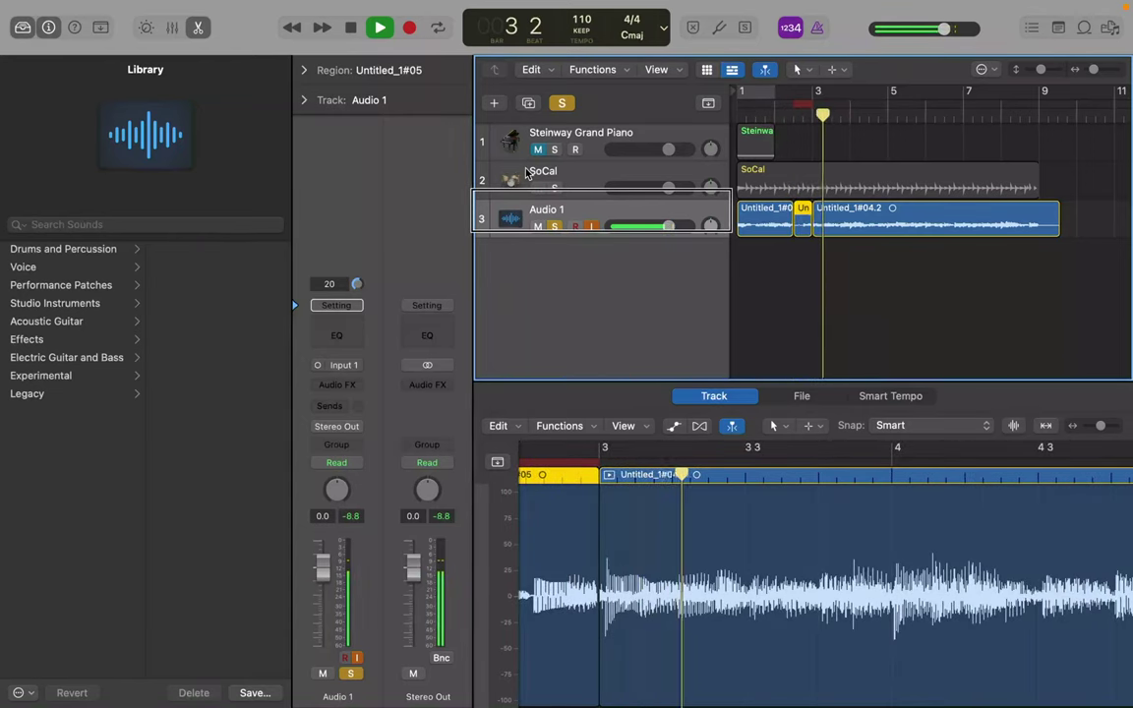
key("space")
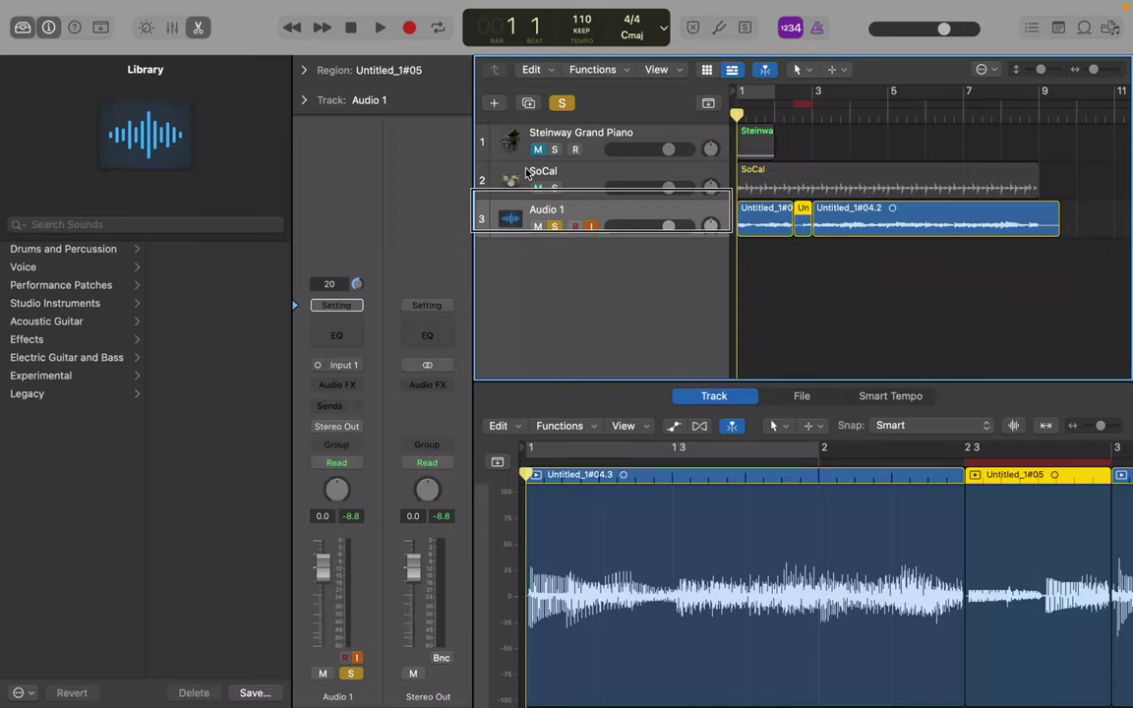
- Turn off Solo and Input Monitoring on the Audio 1 track header
left_click(554, 227)
left_click(592, 226)
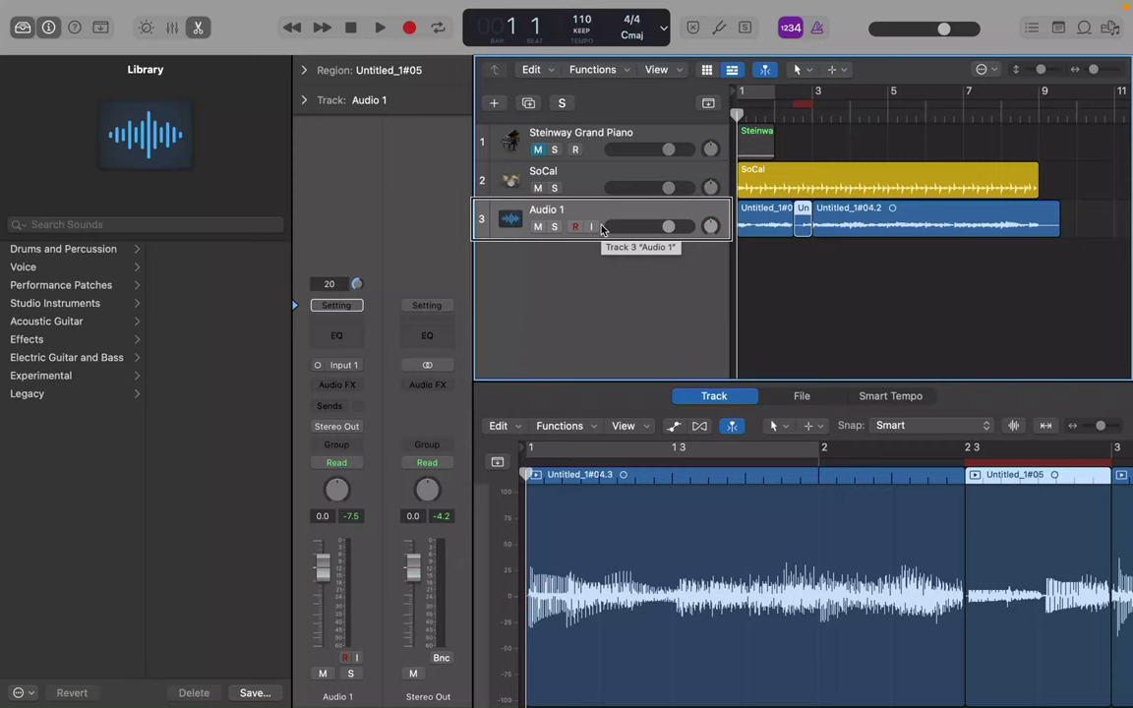
scroll(603, 228, "down", 1)
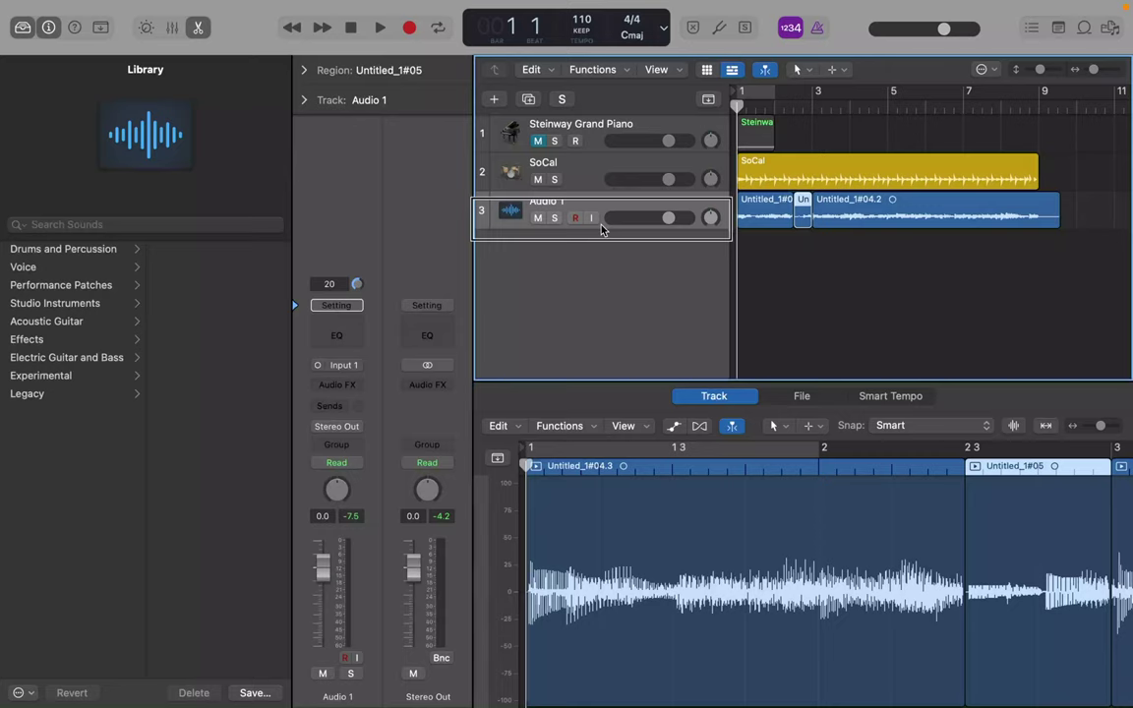
- Add a new Audio 1 track duplicating the guitar track's settings, then play and stop
key("super+d")
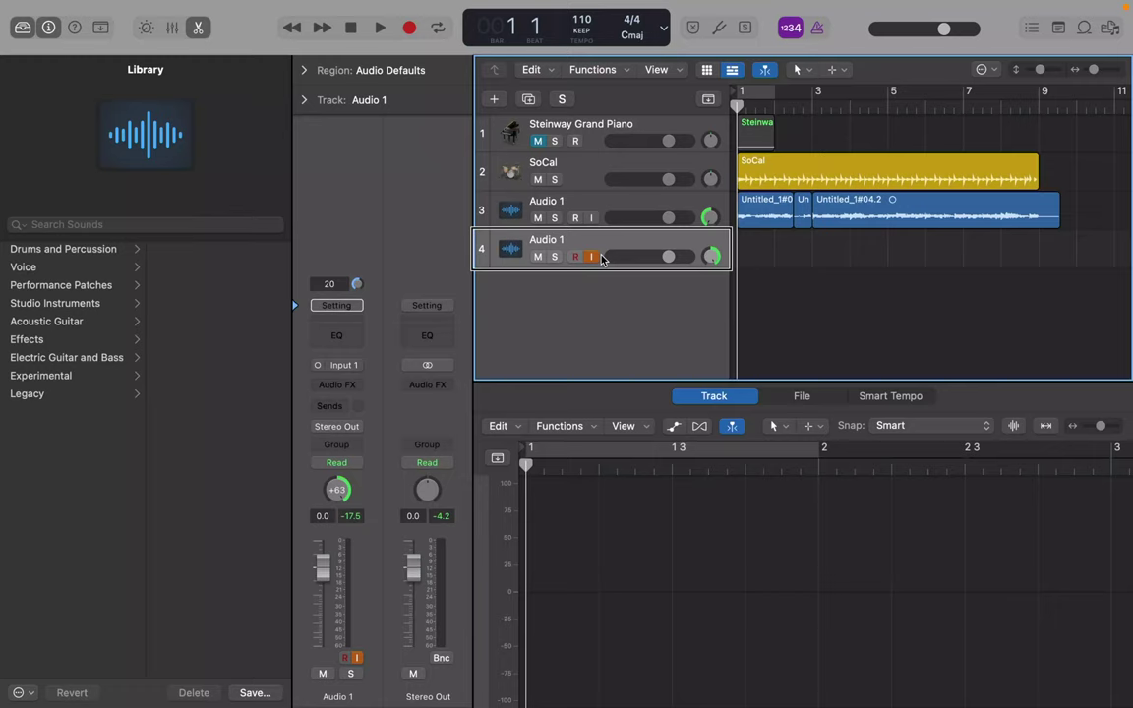
key("space")
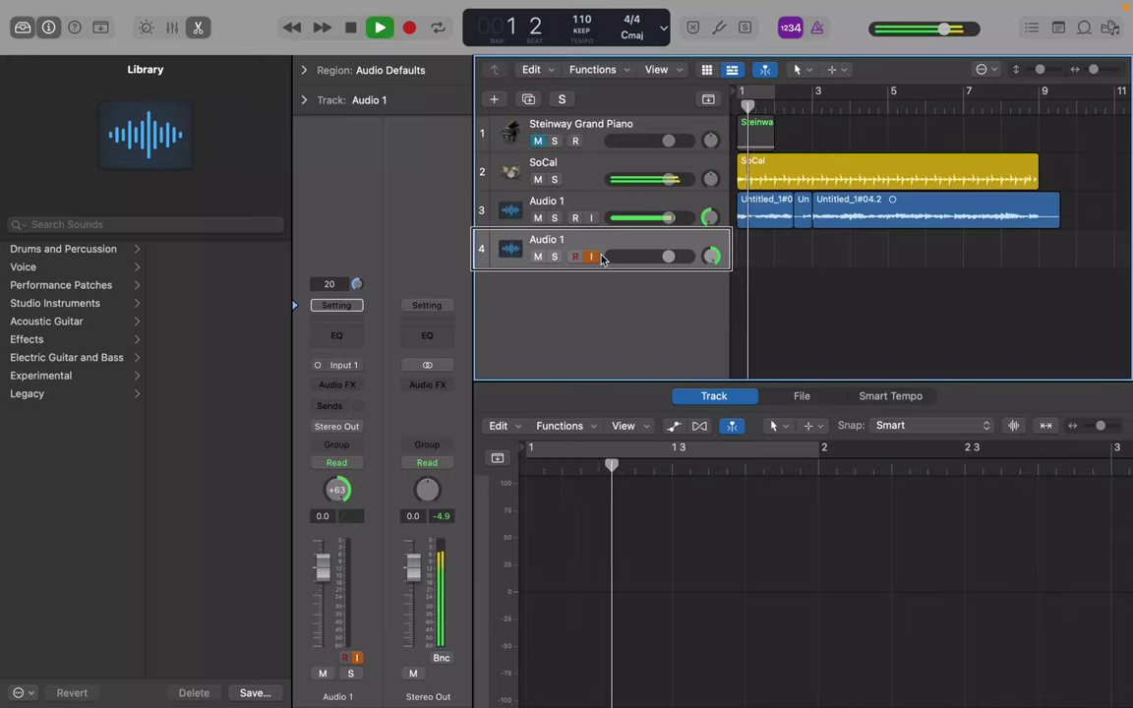
key("space")
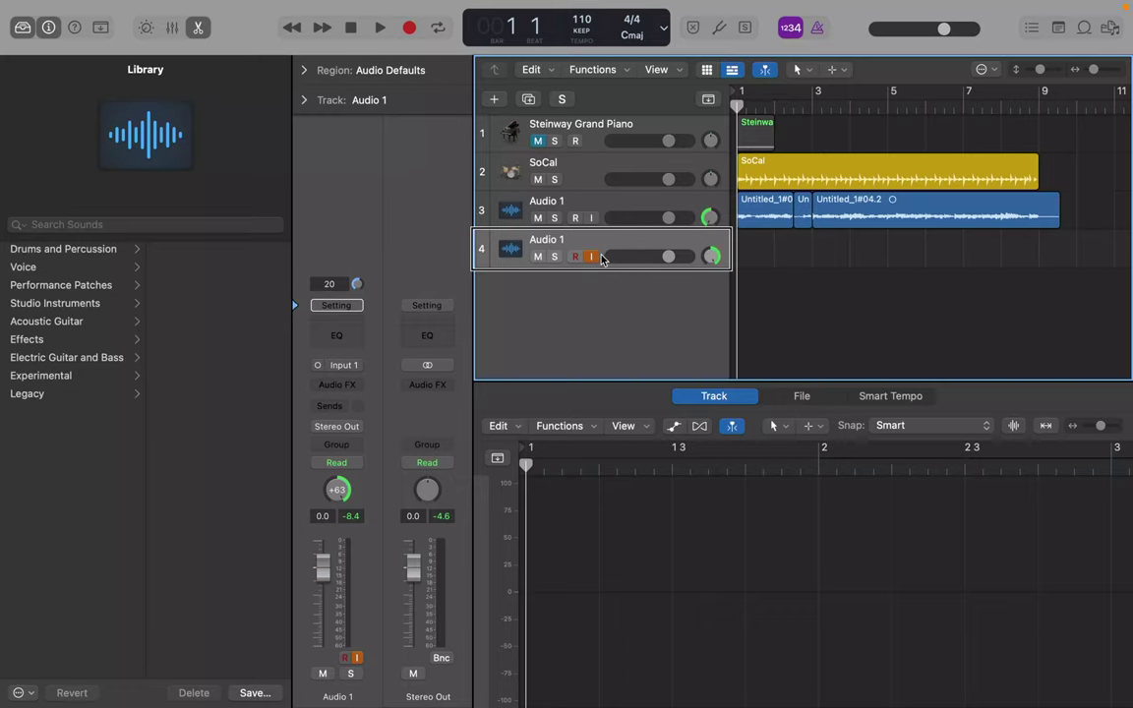
- Jump the playhead between bar 1 and the bar 9 project end, then turn on Cycle mode
key("period")
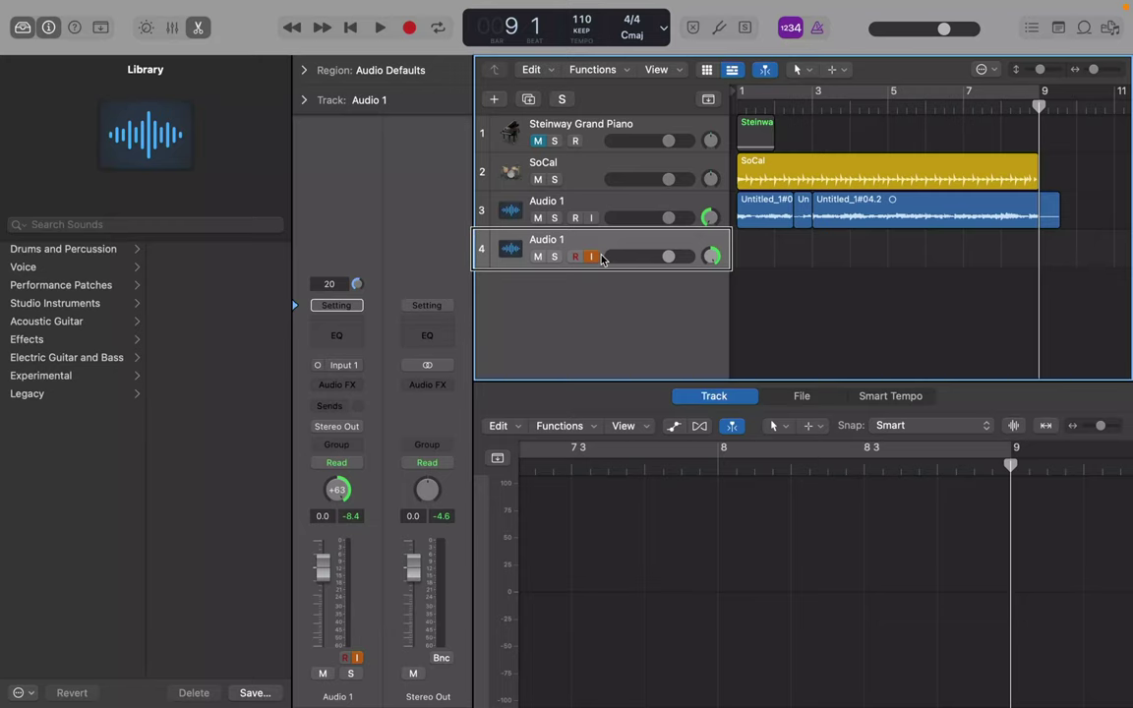
key("Return")
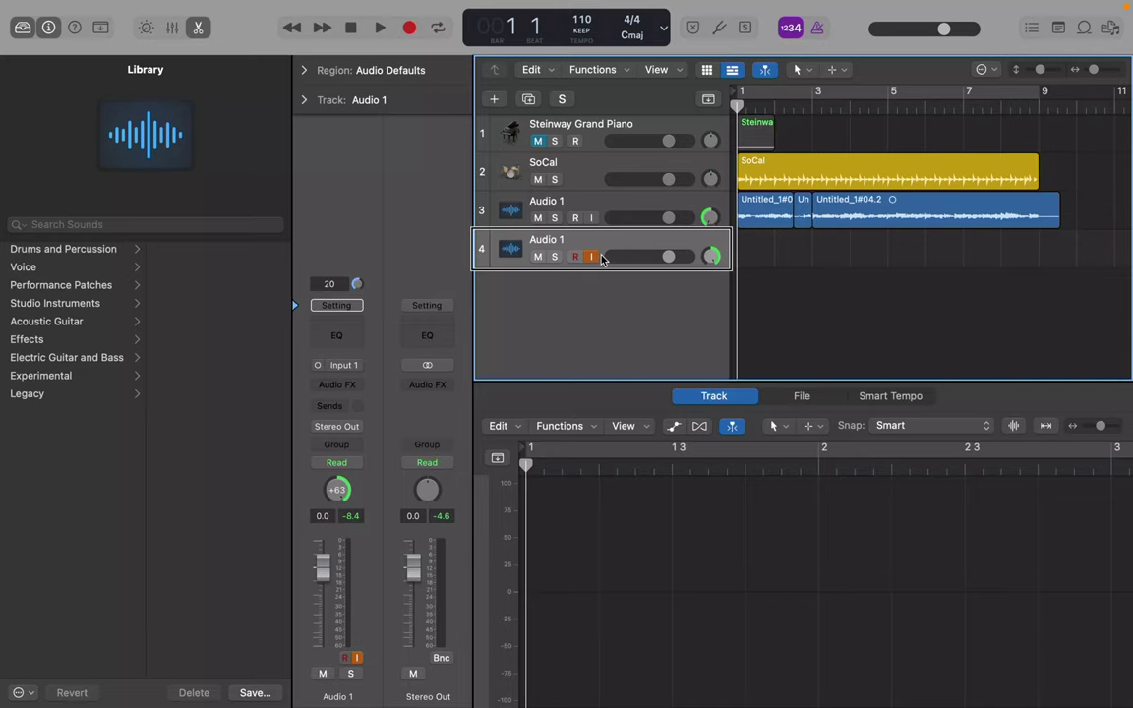
key("End")
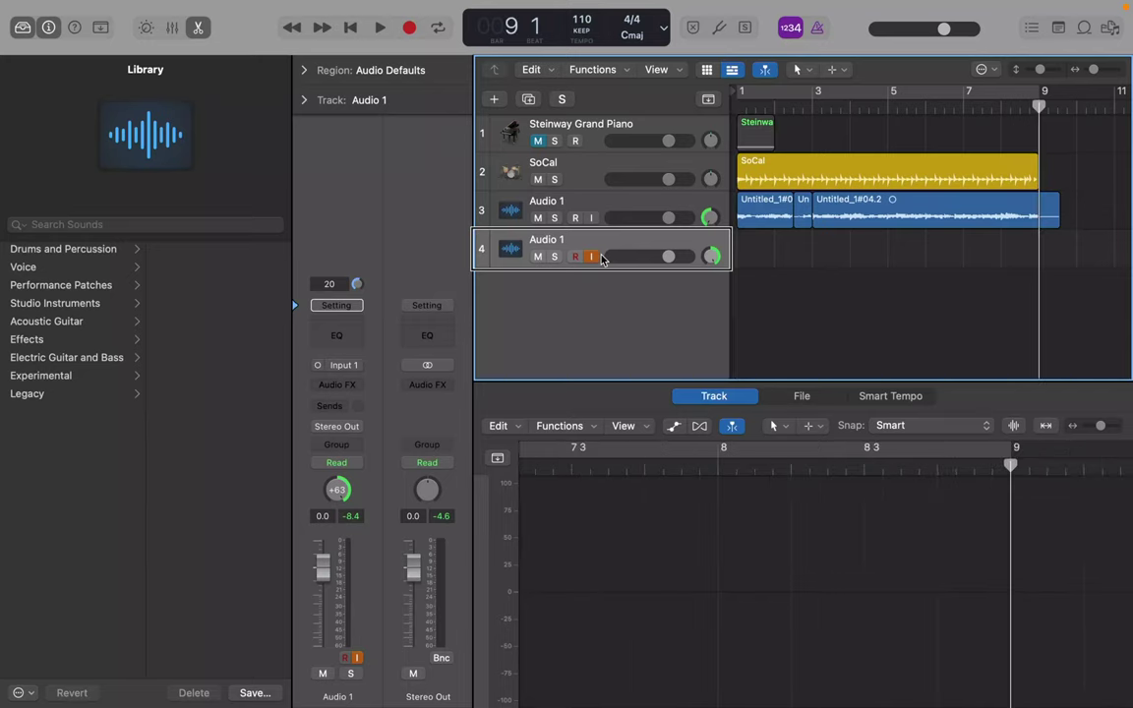
key("Return")
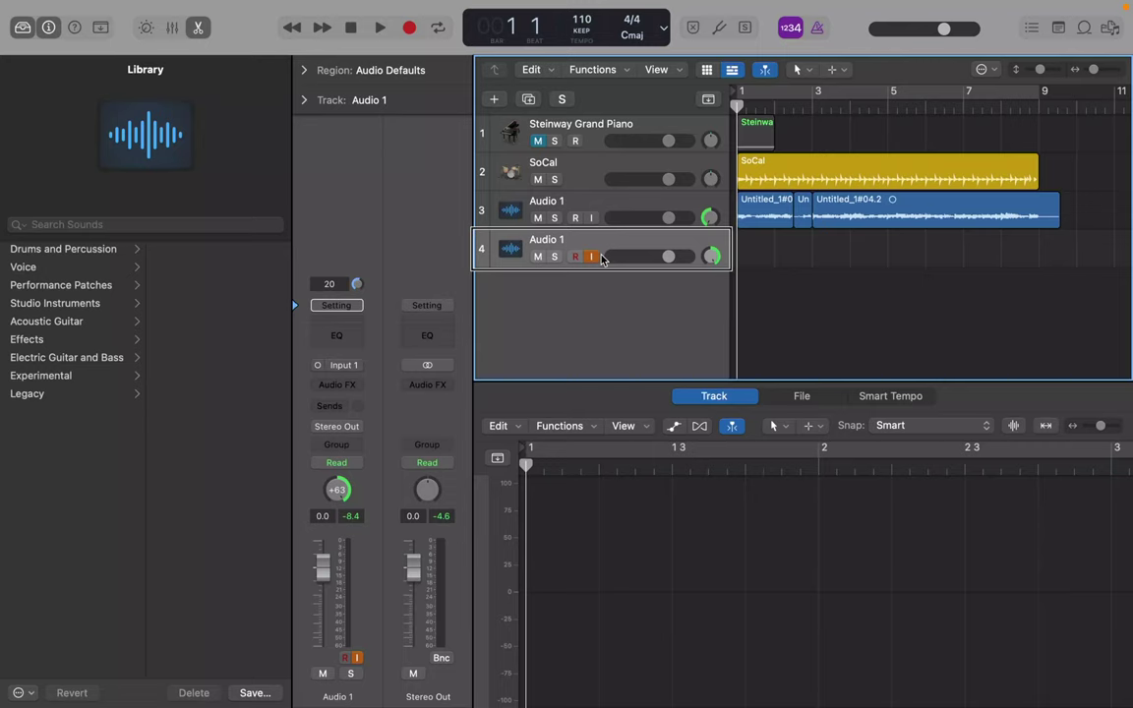
key("c")
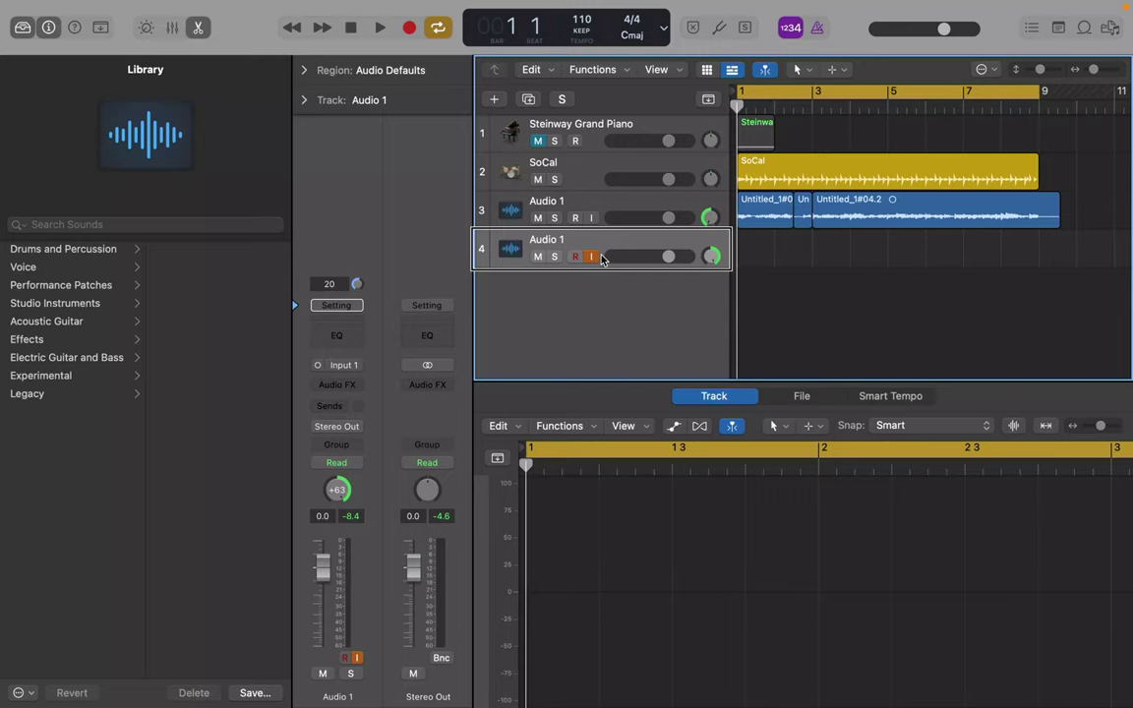
- Cycle-record three passes of bars 1–9 on track 4, stopping after Take 3
key("r")
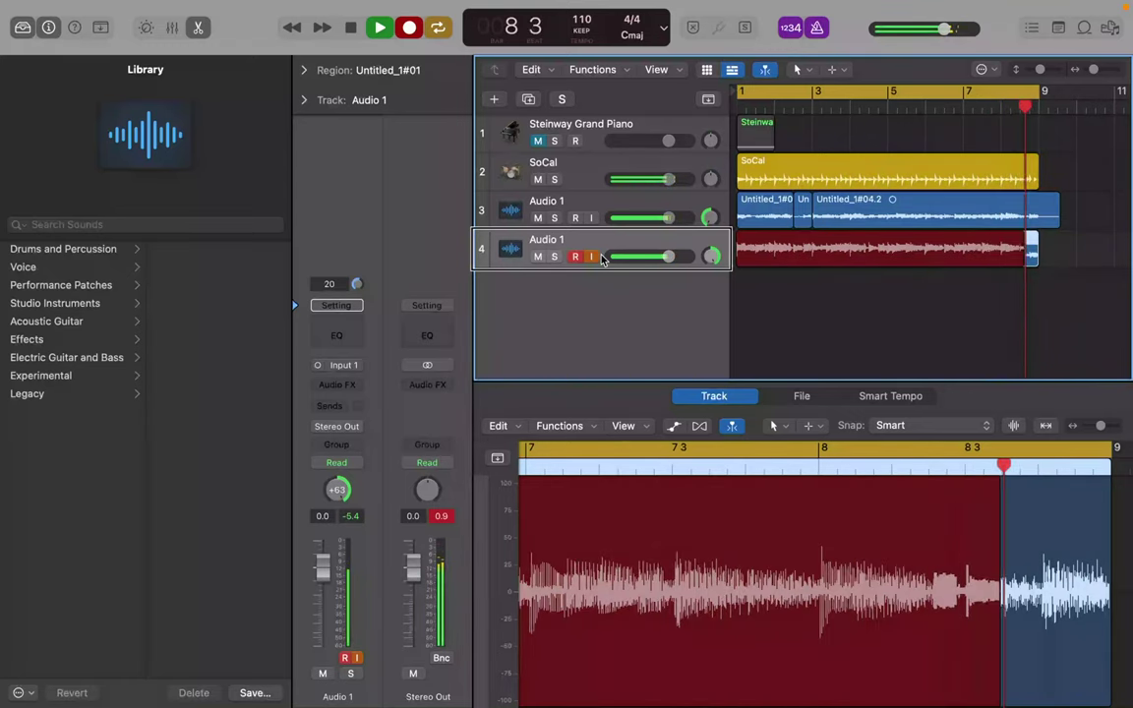
key("space")
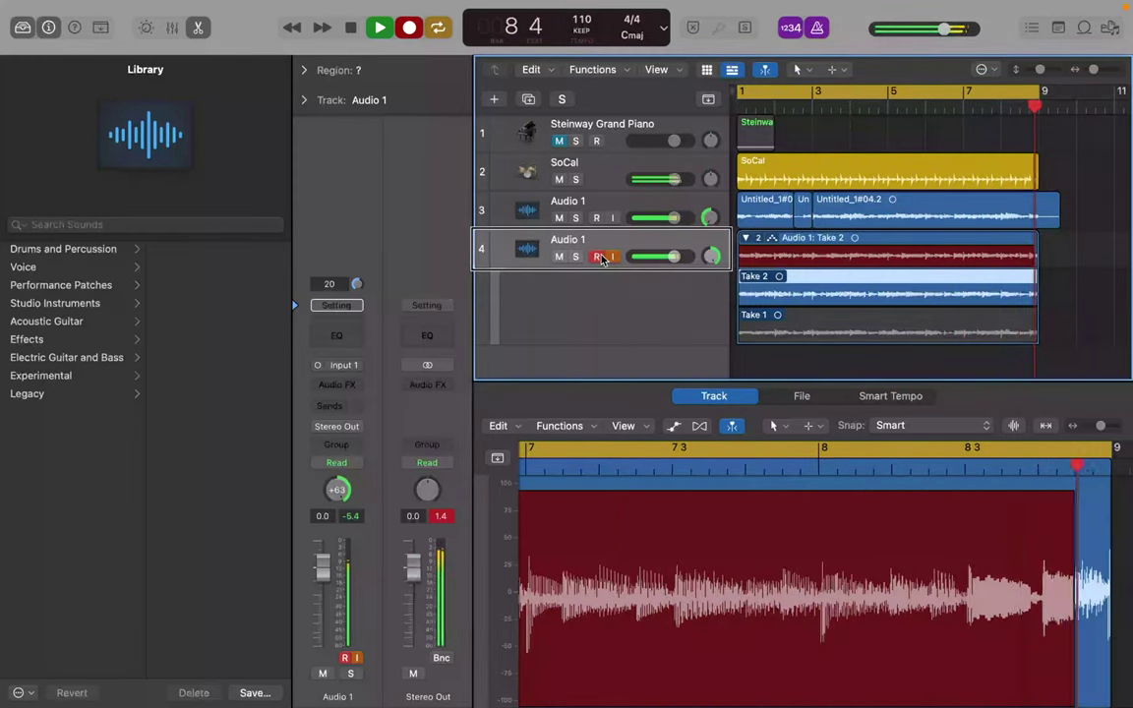
key("space")
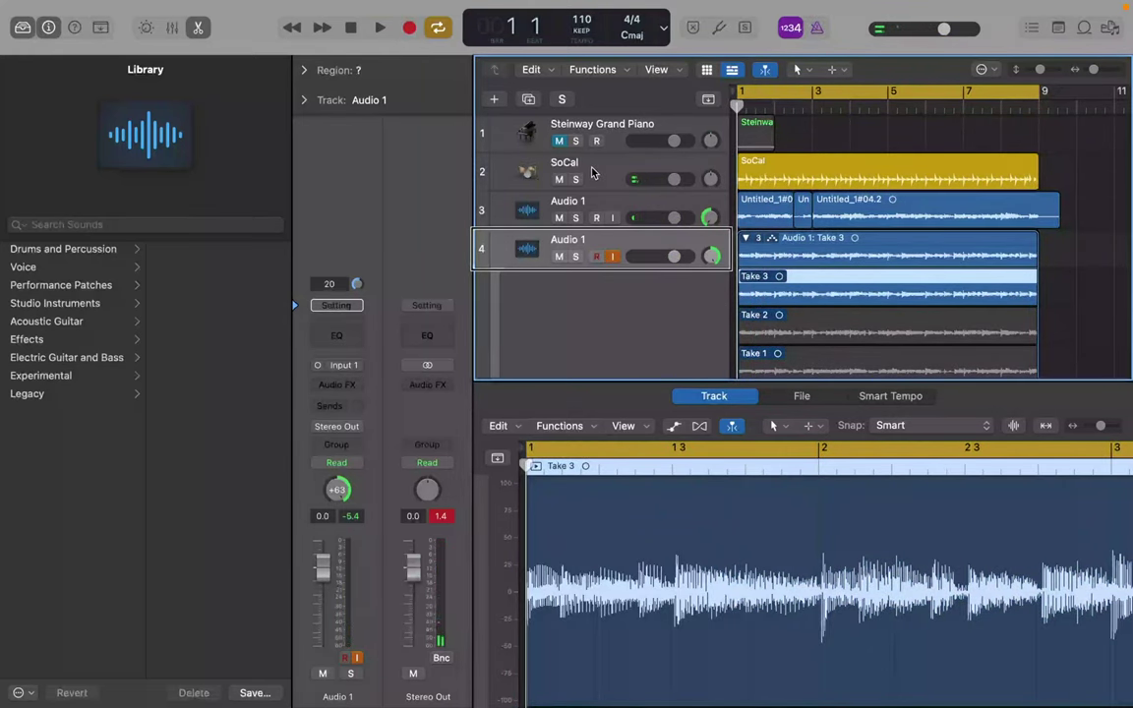
- Select track 4's Take 3 take folder and solo the track to hear the takes alone
left_click(888, 258)
key("s")
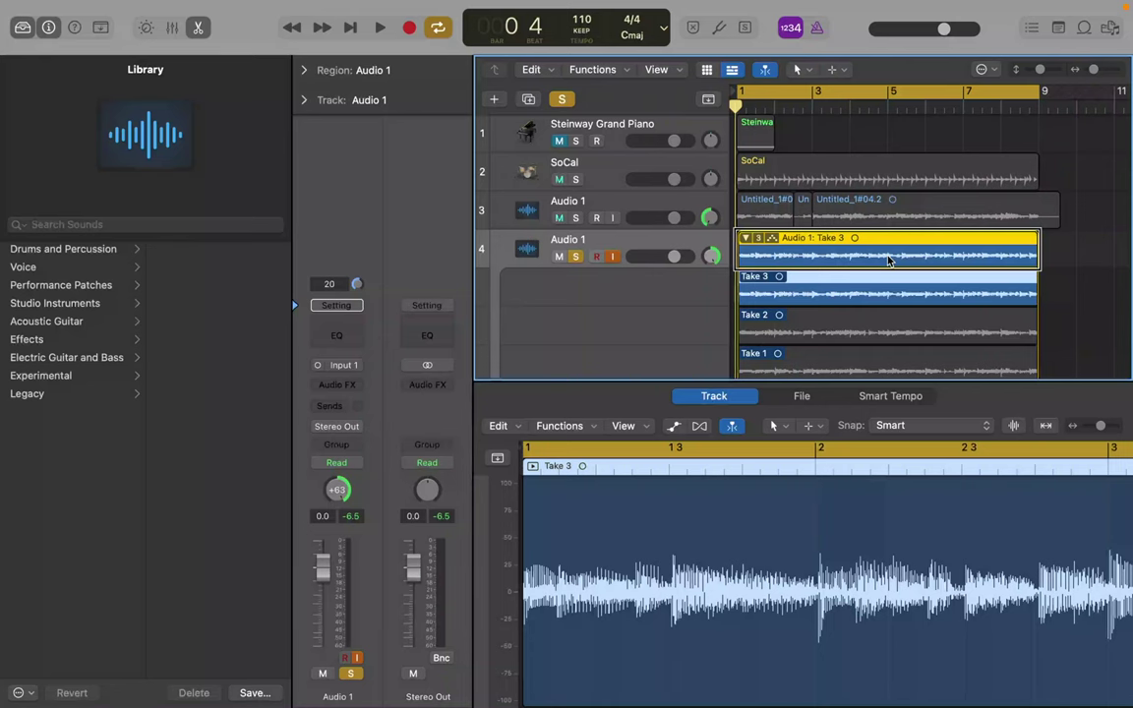
- Select the Steinway Grand Piano track to show its single long C2 note in the Piano Roll
left_click(560, 131)
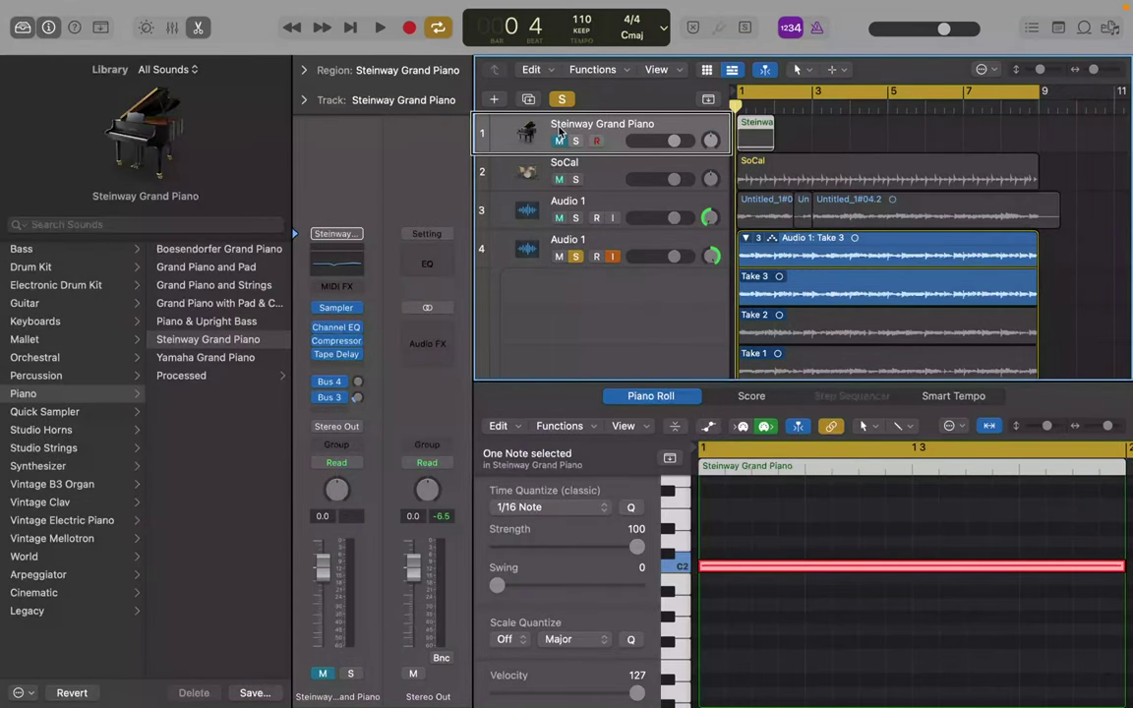